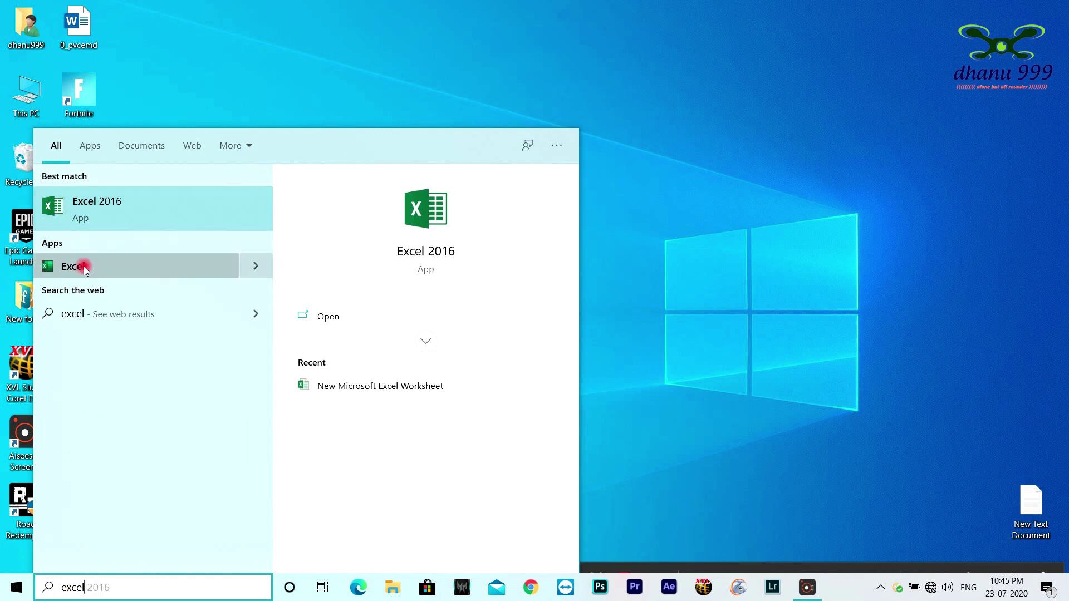
Step: Launch Excel 2016 from the search results, dismissing the activation prompt and closing the program
left_click(91, 222)
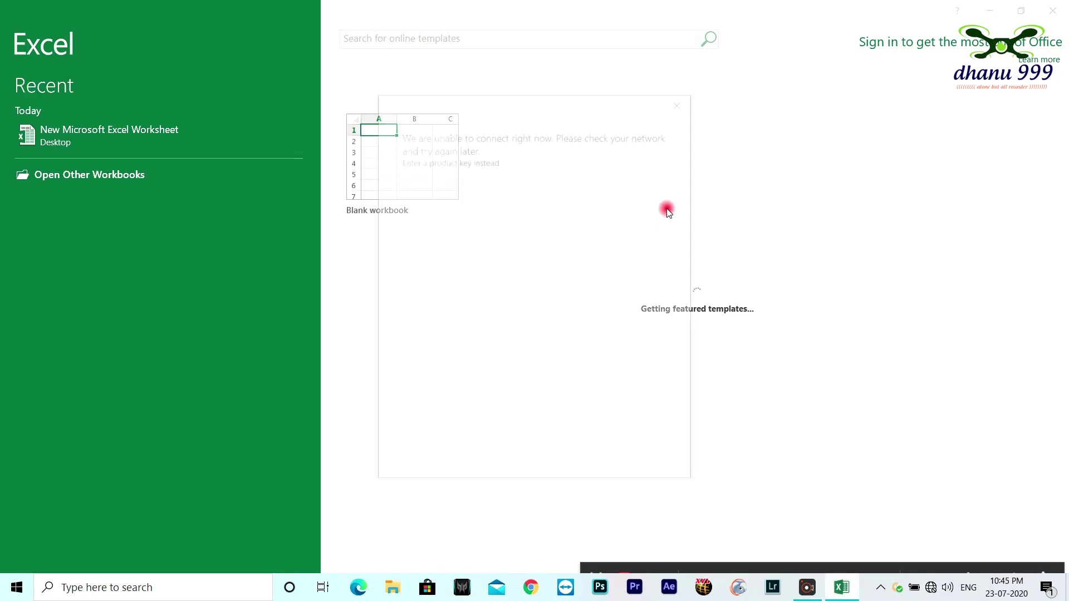
left_click(679, 101)
left_click(1065, 5)
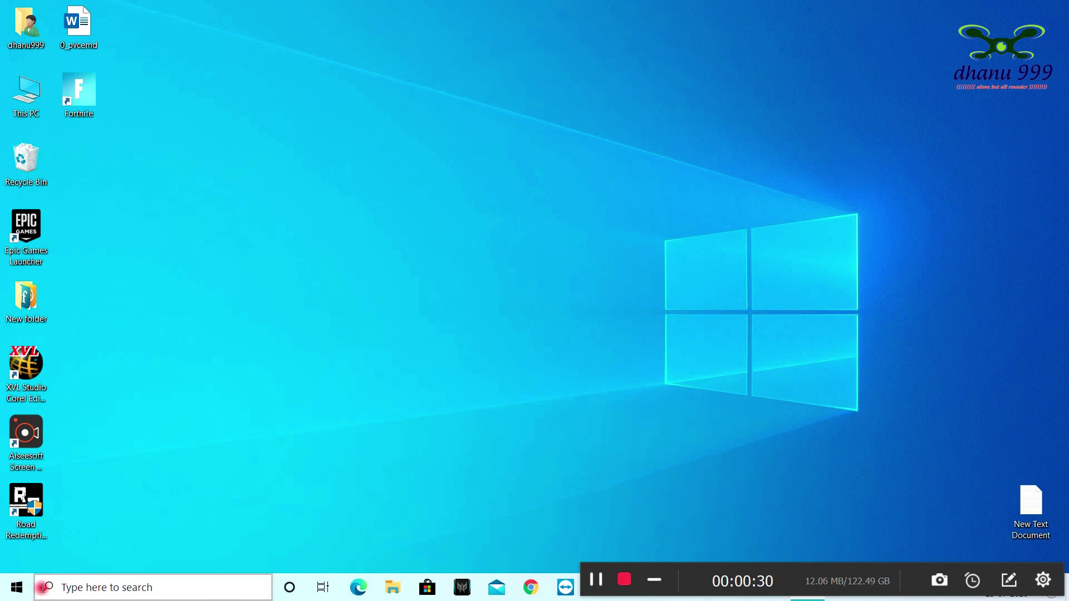
Step: Launch Excel 2016 from the alphabetical list of installed apps
left_click(22, 591)
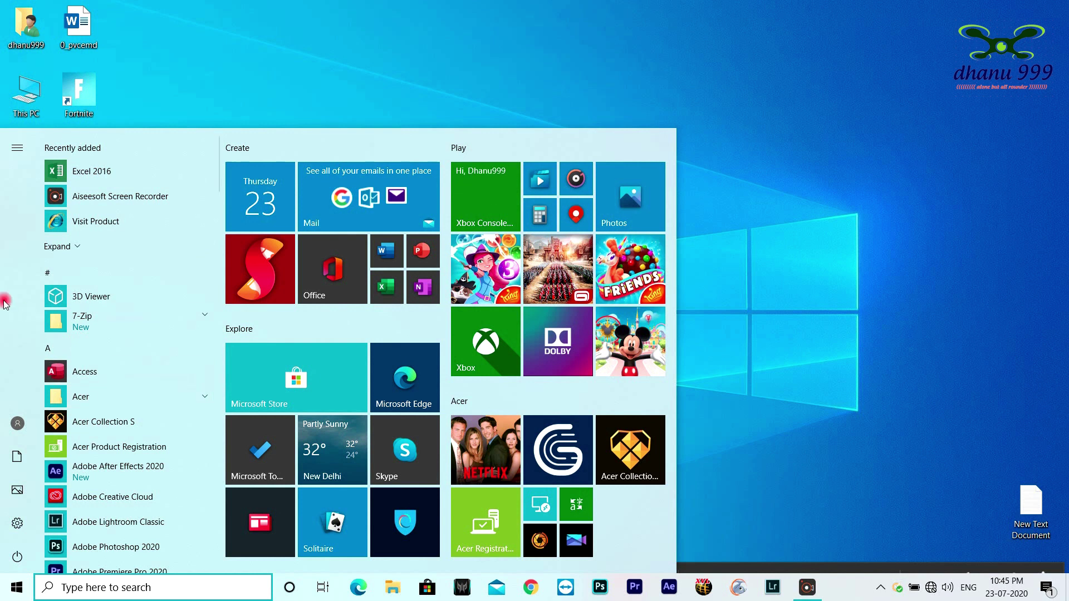
scroll(161, 356, "down", 4)
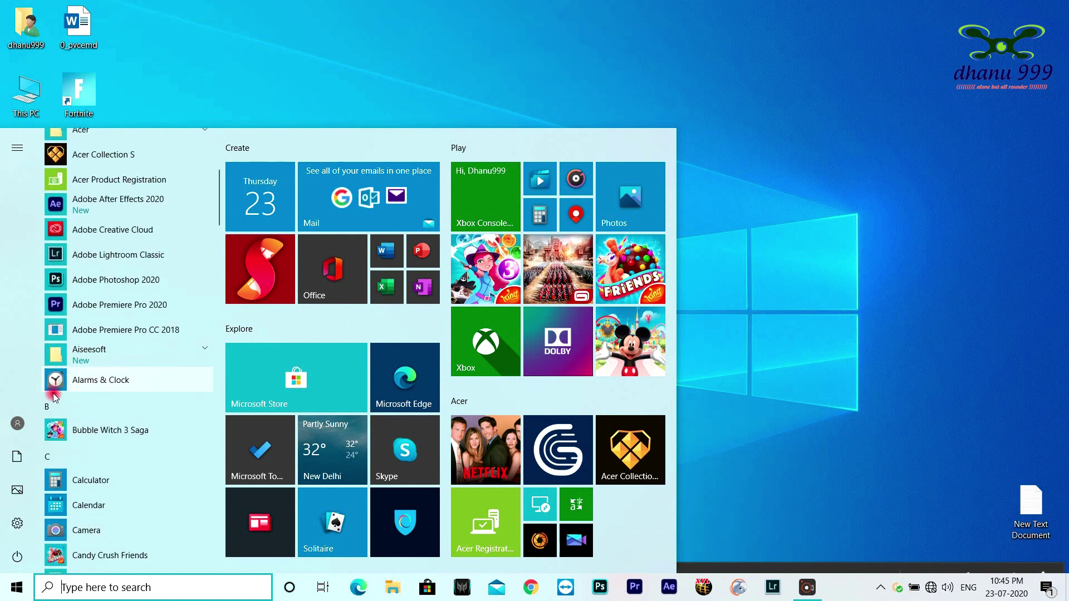
scroll(95, 455, "down", 7)
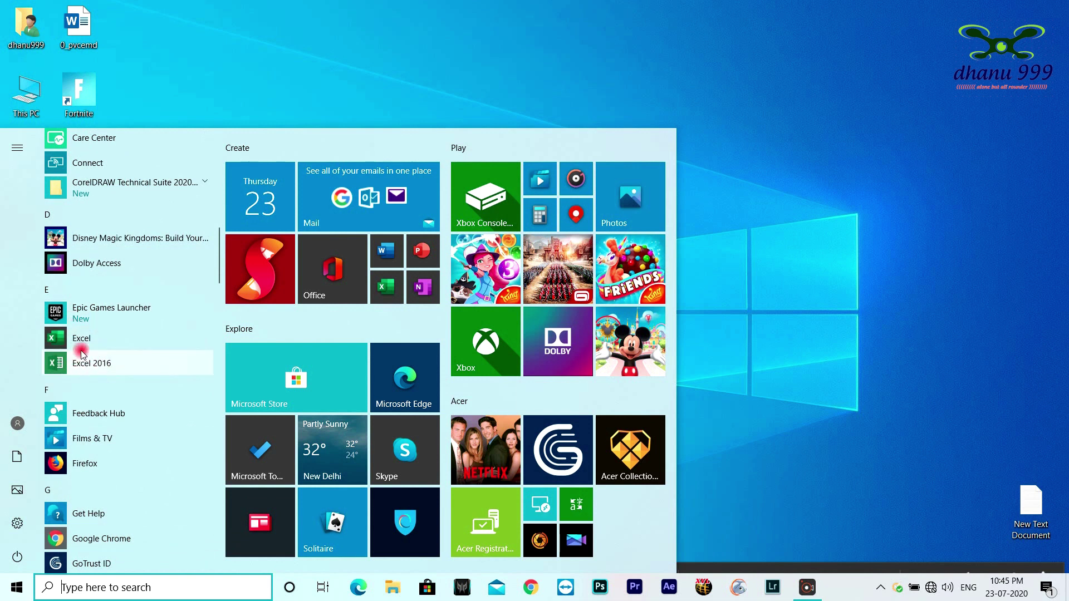
left_click(90, 360)
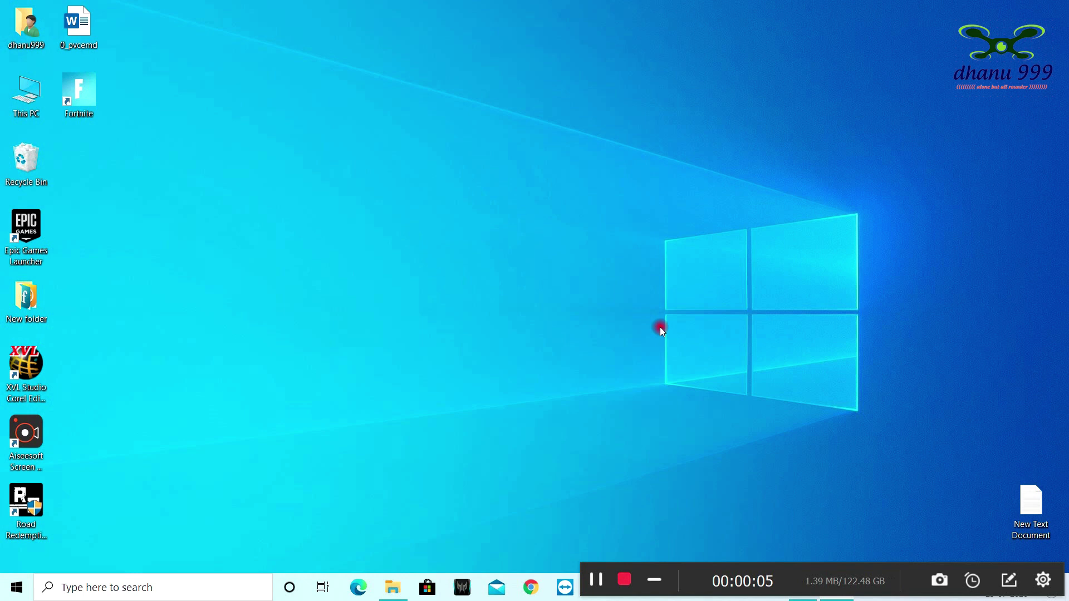
Step: Create a new Microsoft Excel Worksheet file on the desktop and open it
right_click(600, 210)
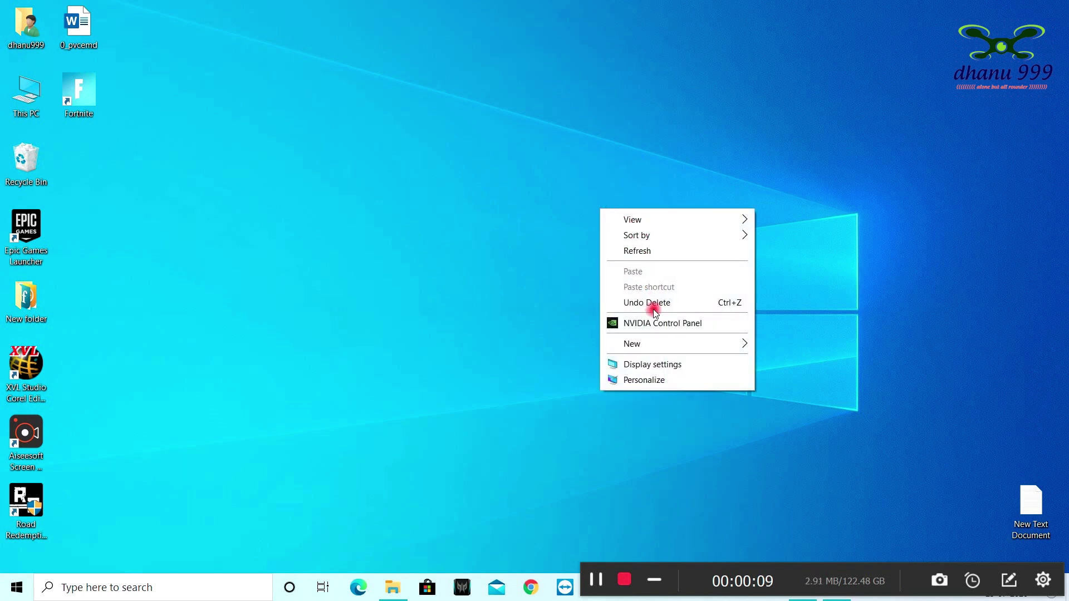
mouse_move(661, 343)
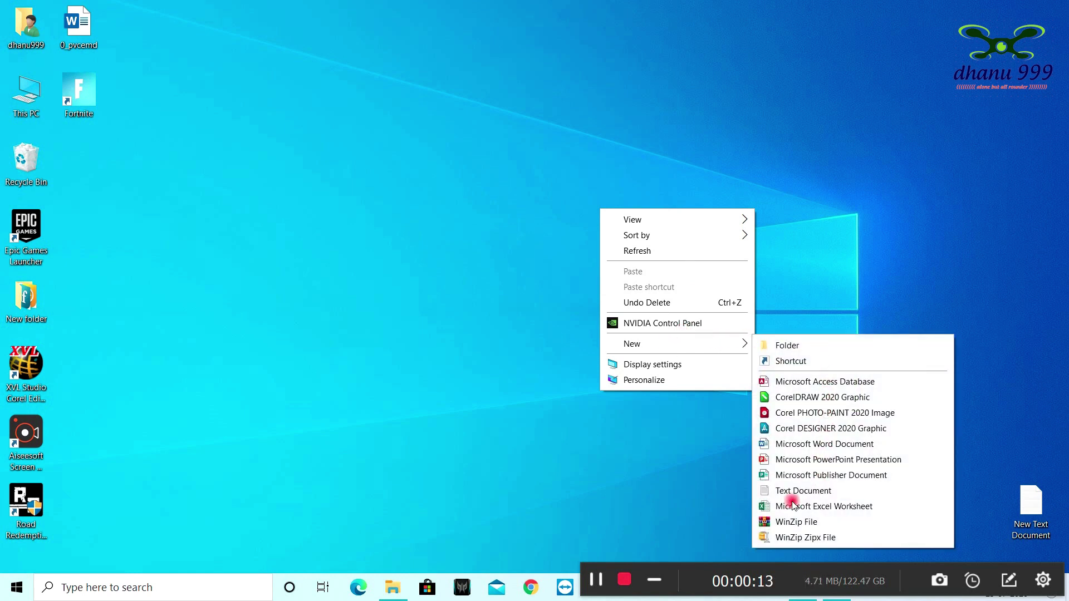
left_click(851, 506)
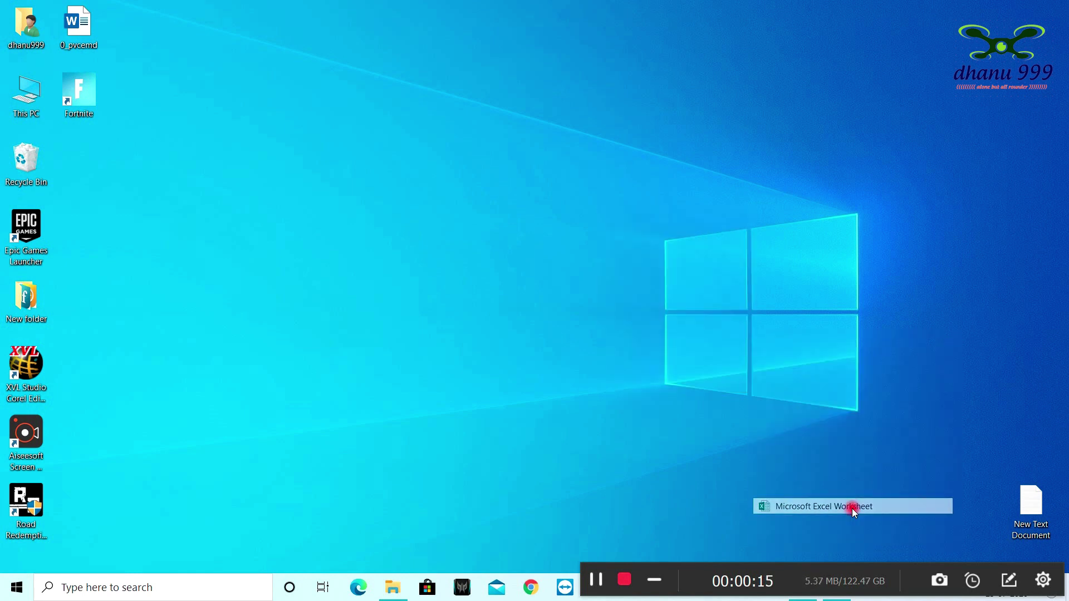
left_click(666, 345)
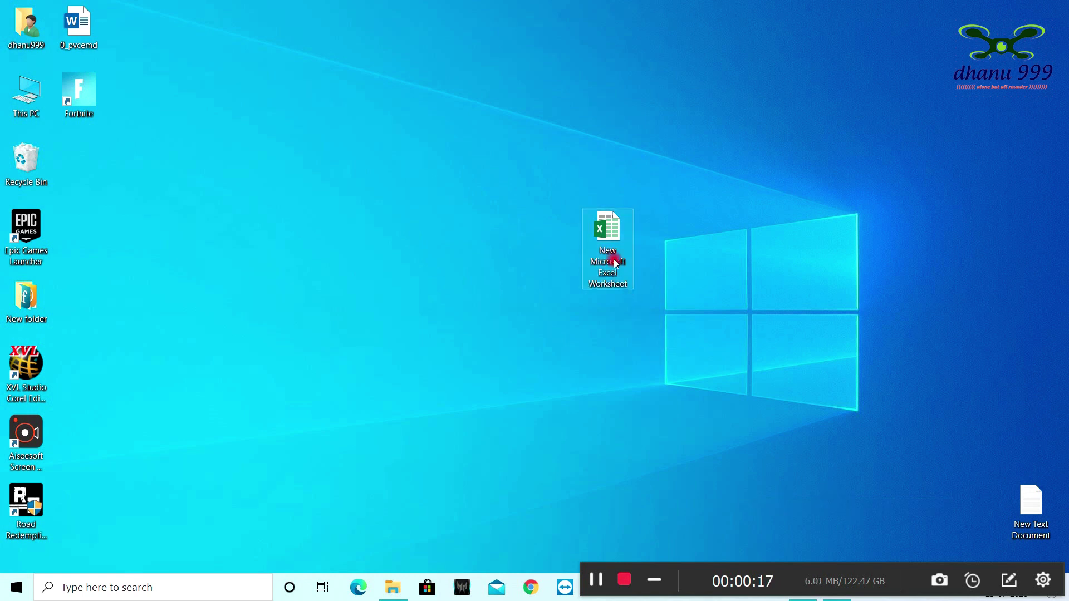
double_click(616, 263)
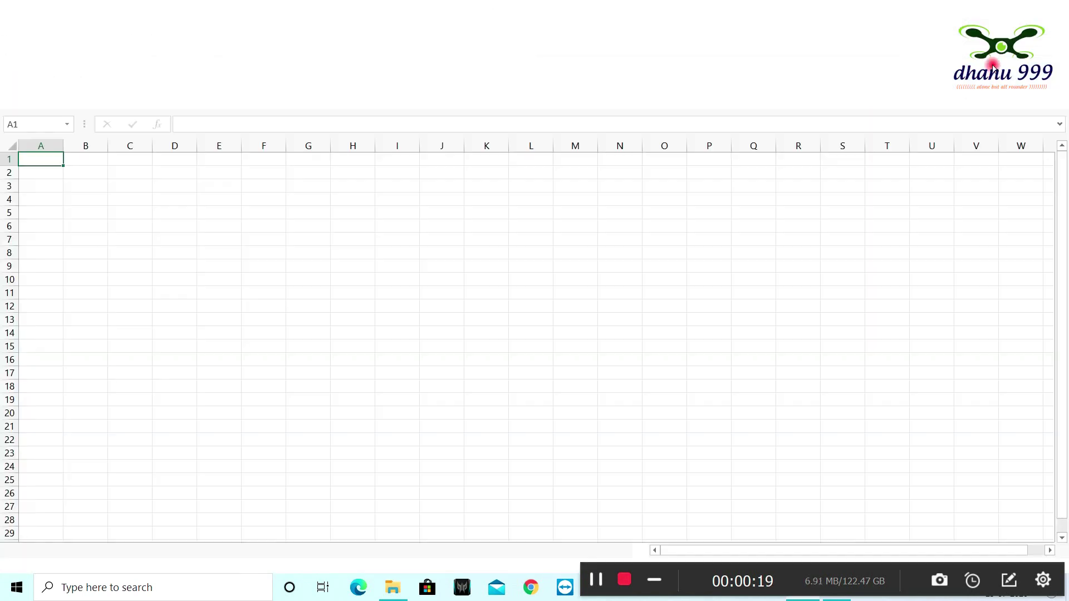
Step: Close the open worksheet and permanently delete its file from the desktop
left_click(1050, 11)
left_click_drag(747, 162, 575, 337)
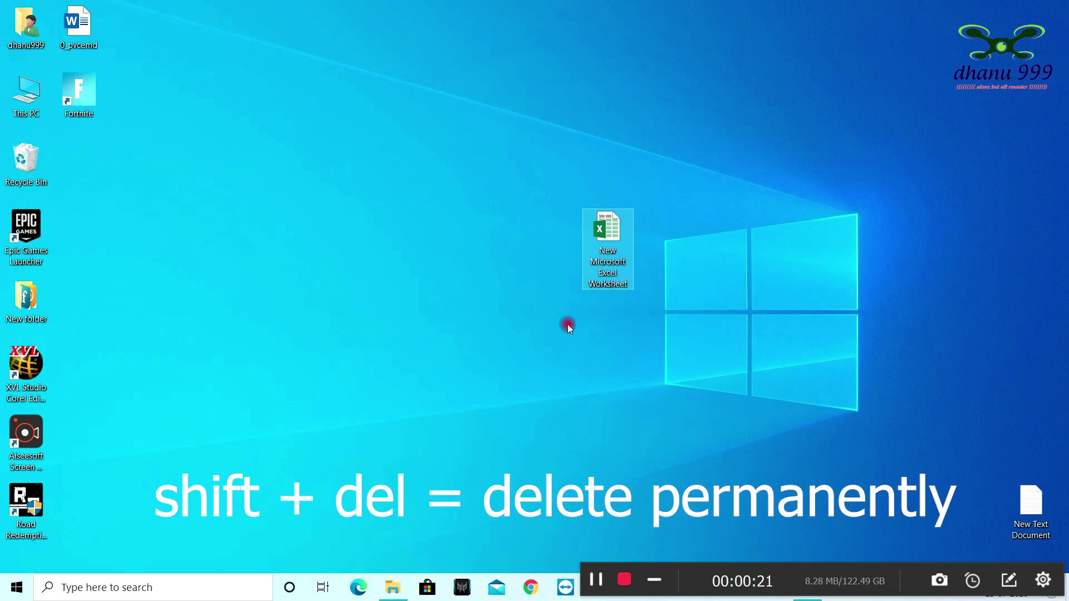
key("shift+Delete")
key("Return")
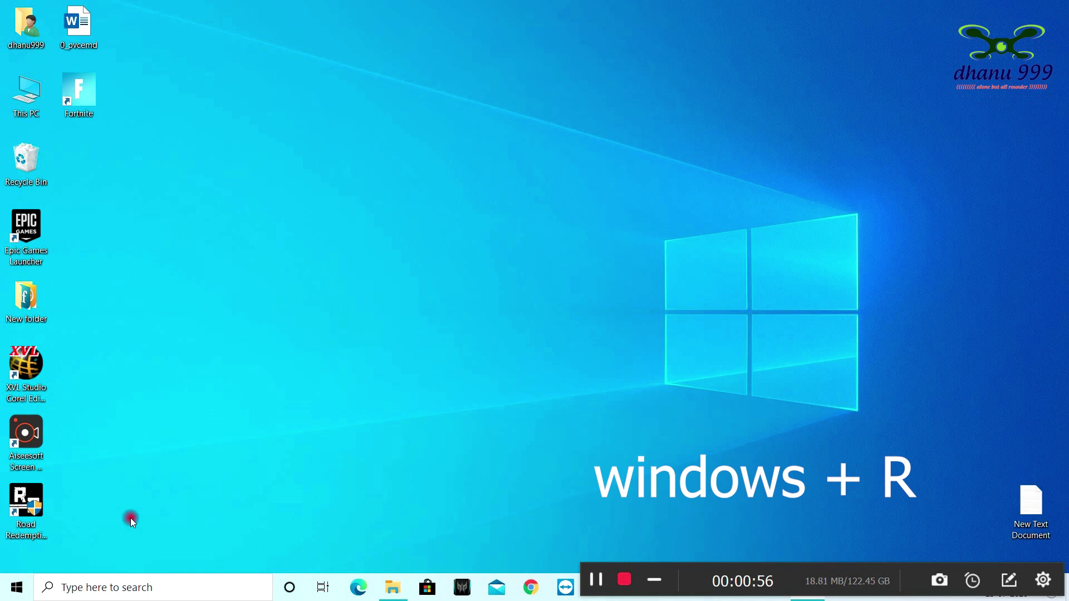
Step: Launch Excel through the Run dialog with the command "excel" and create a blank workbook
key("super+r")
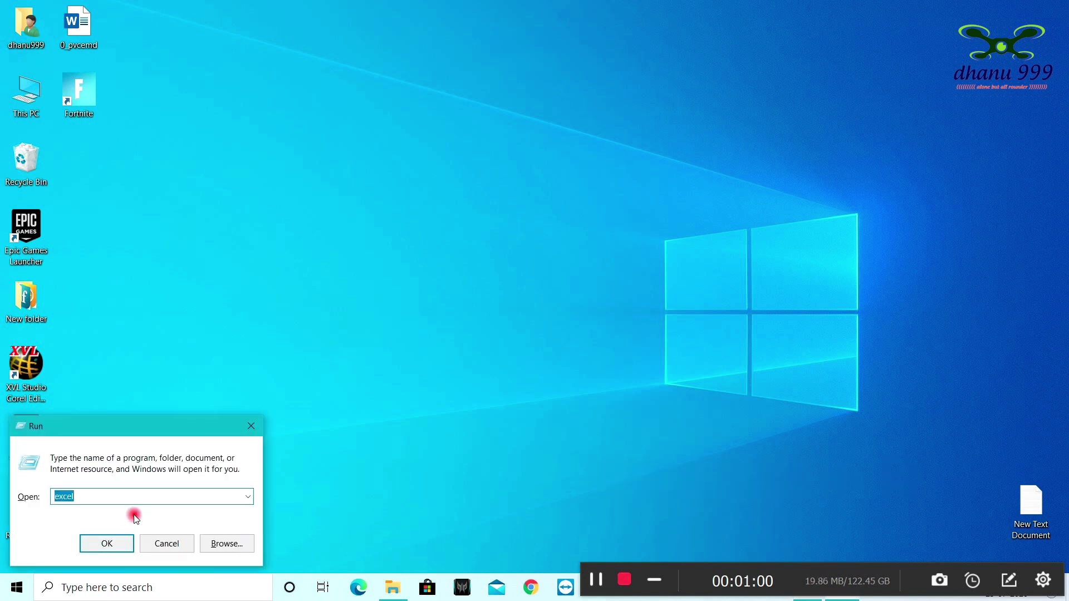
key("BackSpace")
type("ex")
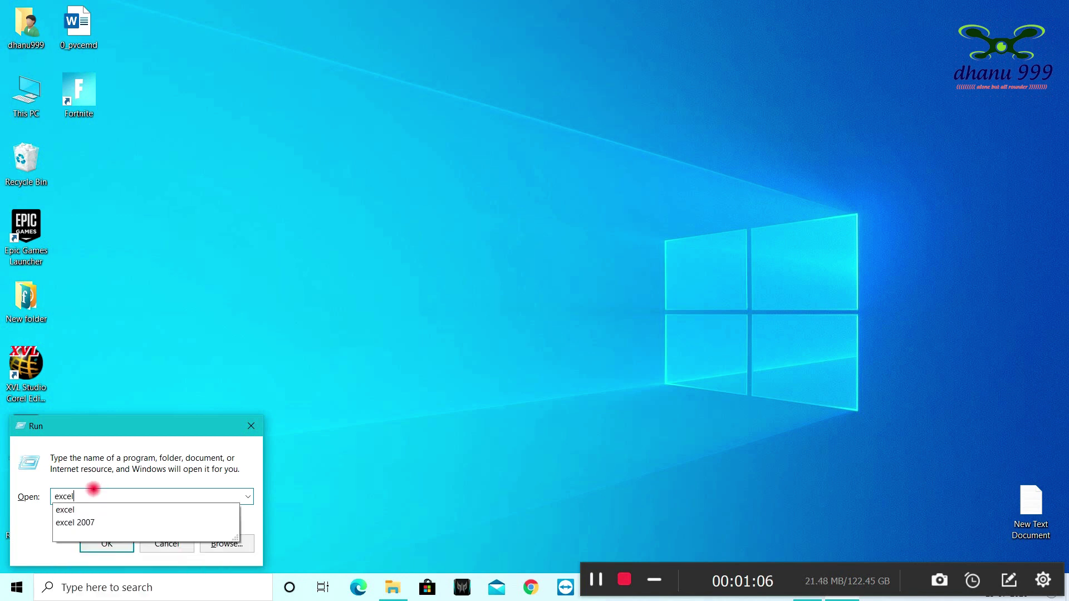
key("Return")
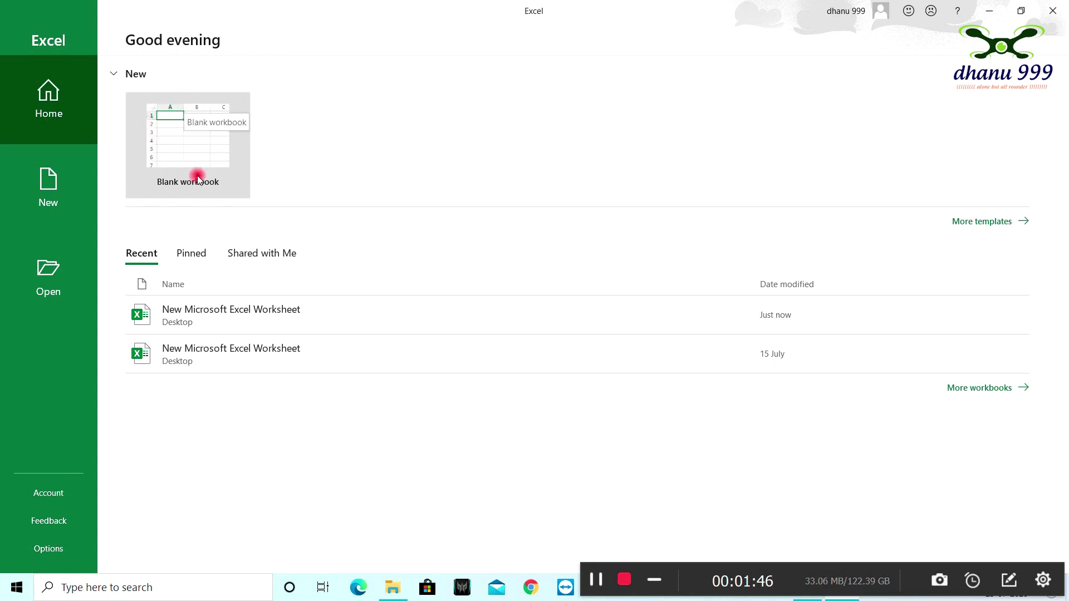
left_click(199, 131)
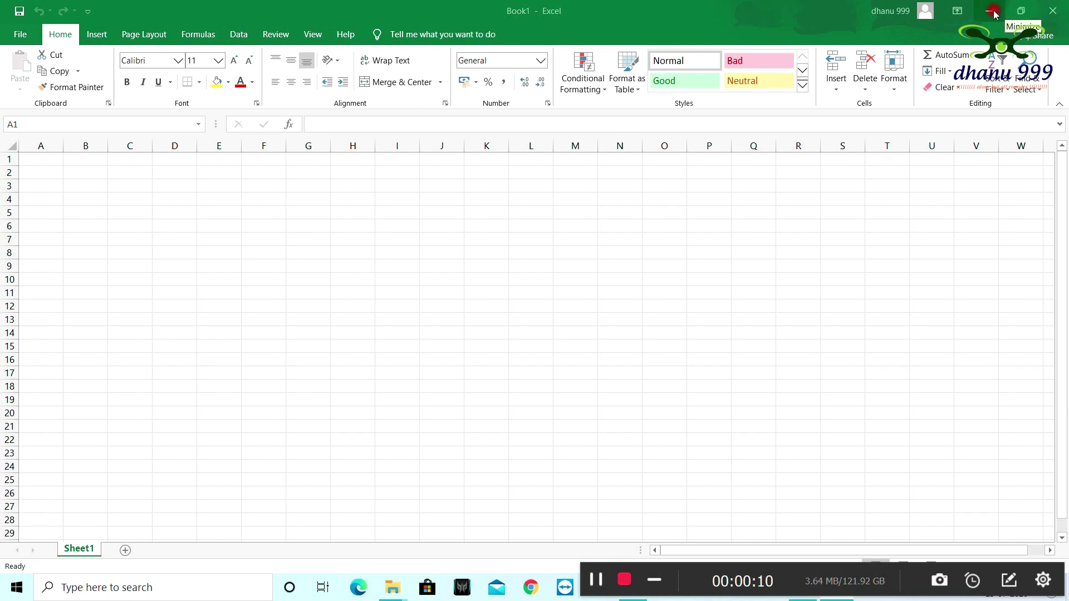
Step: Minimize and reopen the workbook window, and switch it from maximized to a smaller size and back
left_click(994, 11)
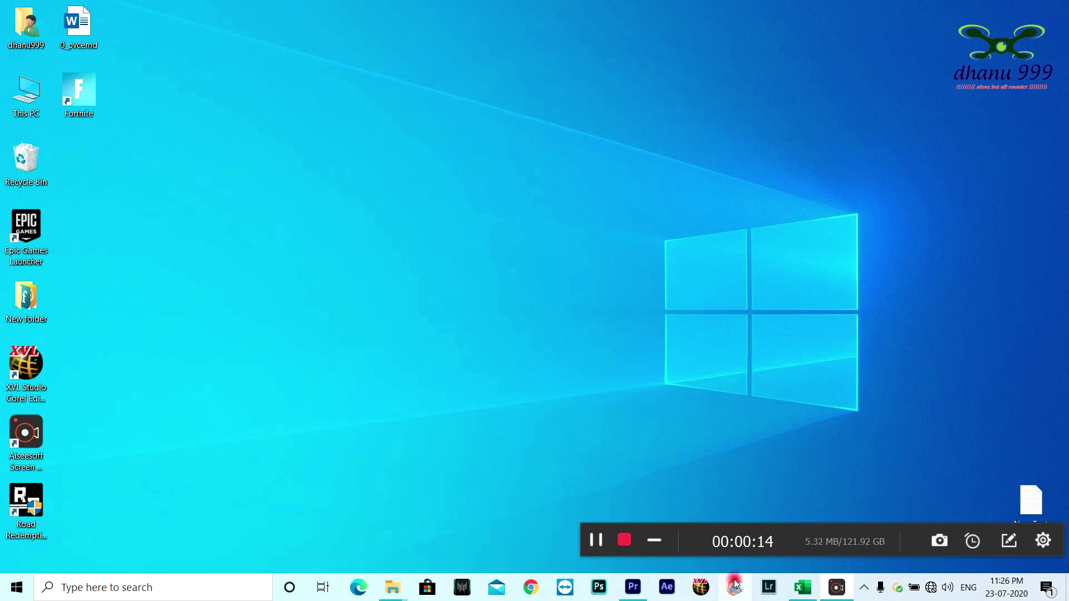
left_click(808, 586)
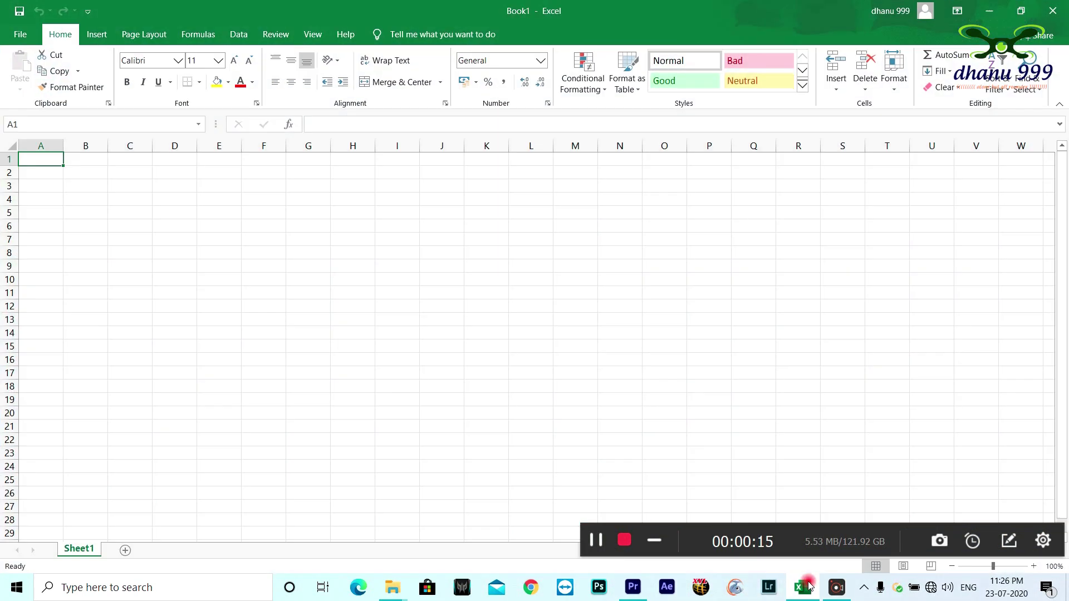
left_click(1021, 17)
left_click(891, 153)
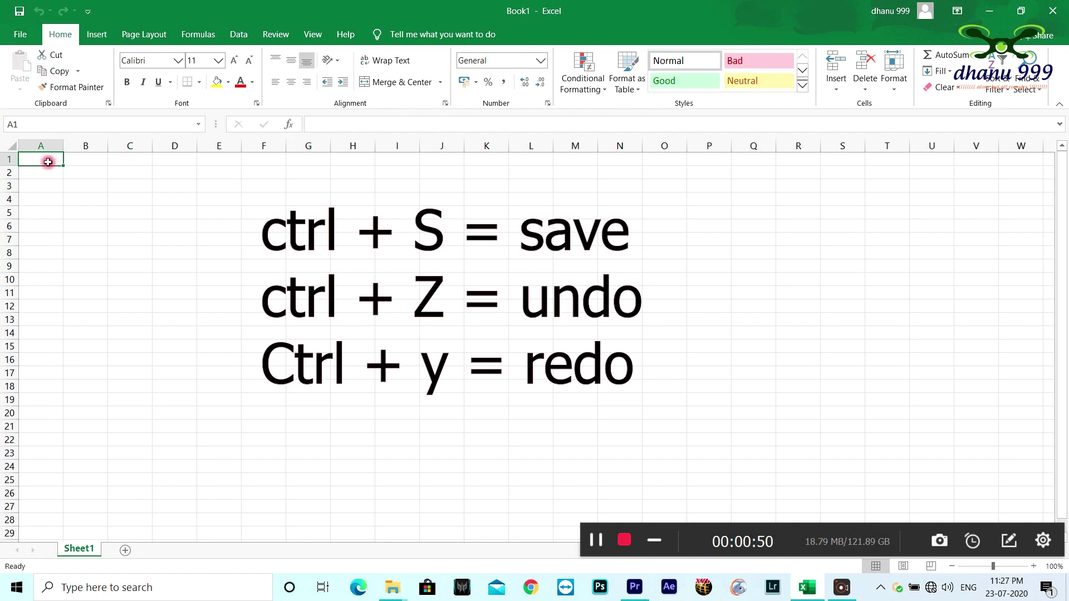
Step: Enter the sample texts AFDaf, sfasfasf, asfasf and afaf in cells A1 to D1
type("AFDaf")
left_click(77, 160)
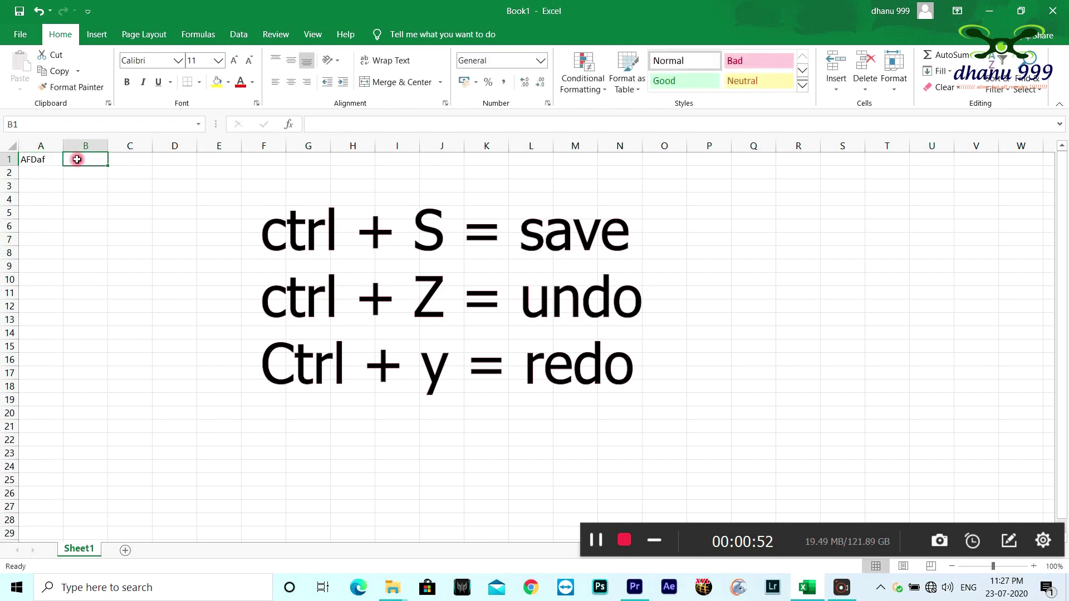
type("sfasfasf")
left_click(127, 160)
type("fas")
key("Tab")
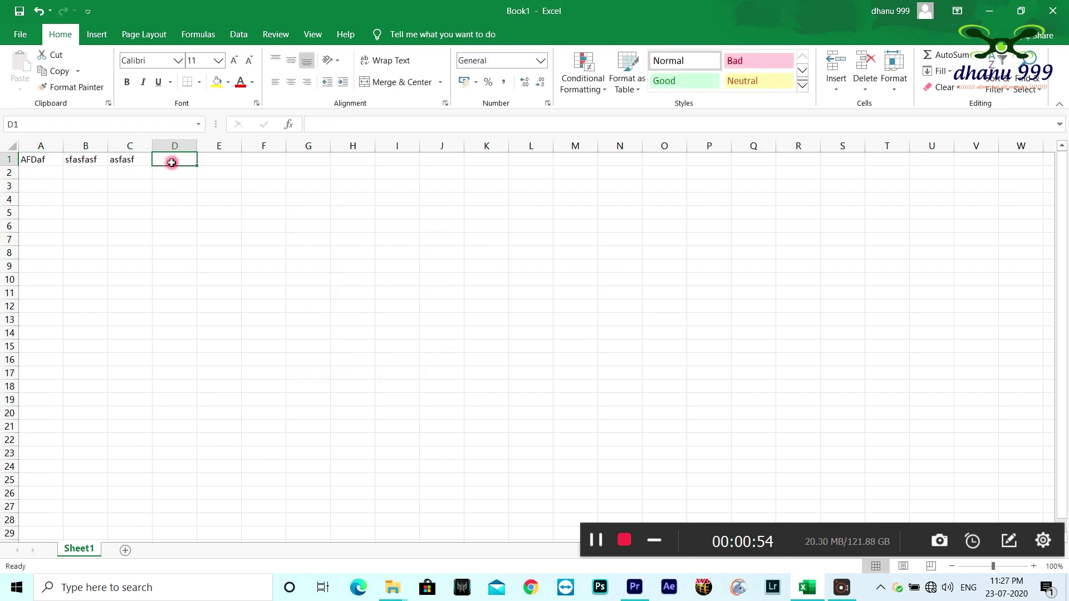
type("afaf")
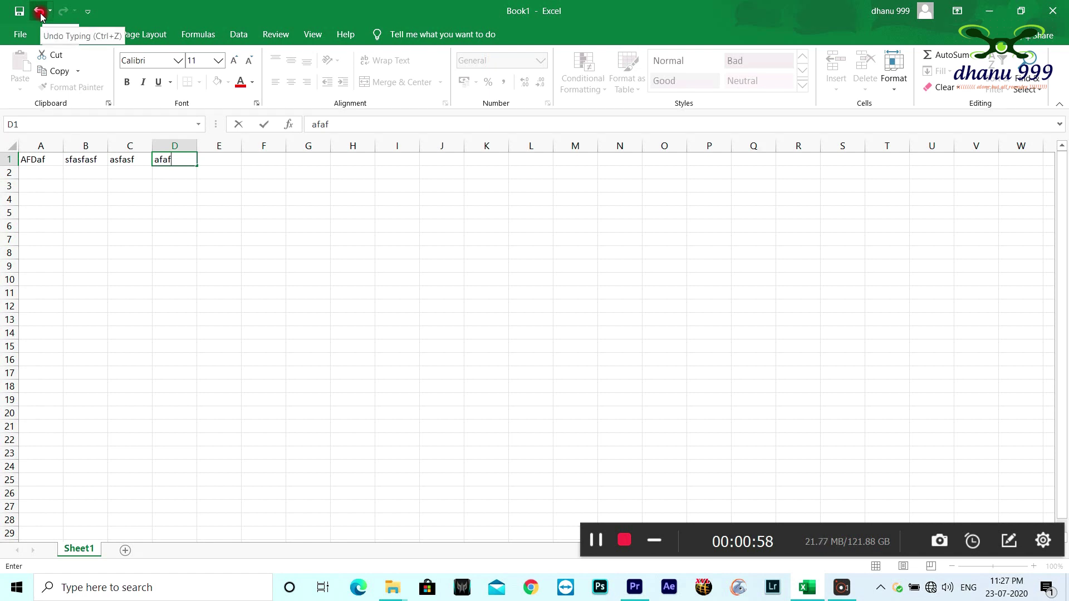
Step: Undo the sample text entries one by one from D1 back to A1
left_click(40, 12)
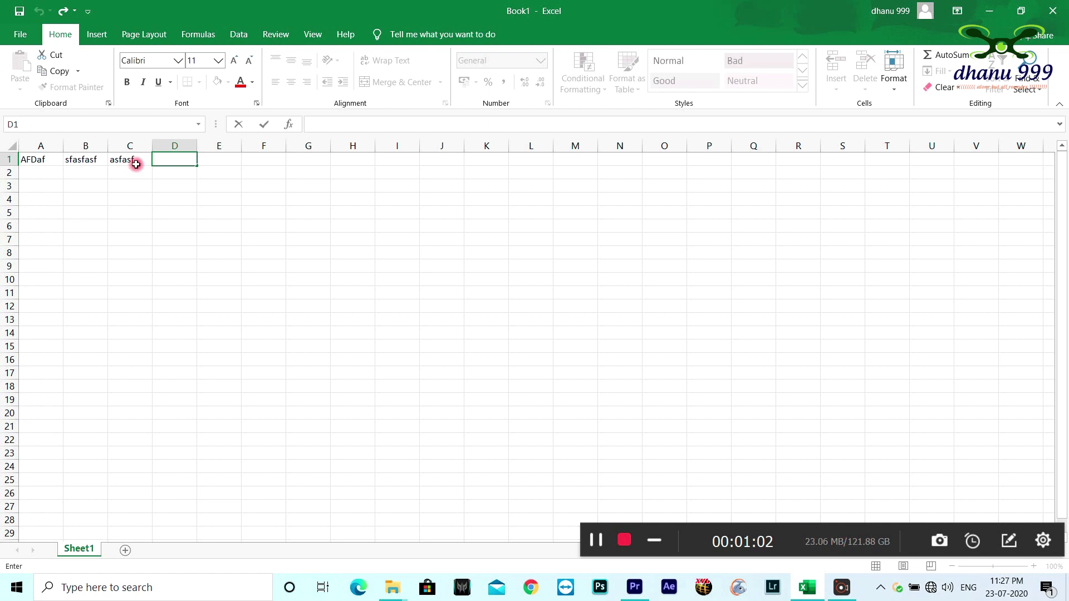
left_click(136, 164)
left_click(40, 12)
left_click(88, 223)
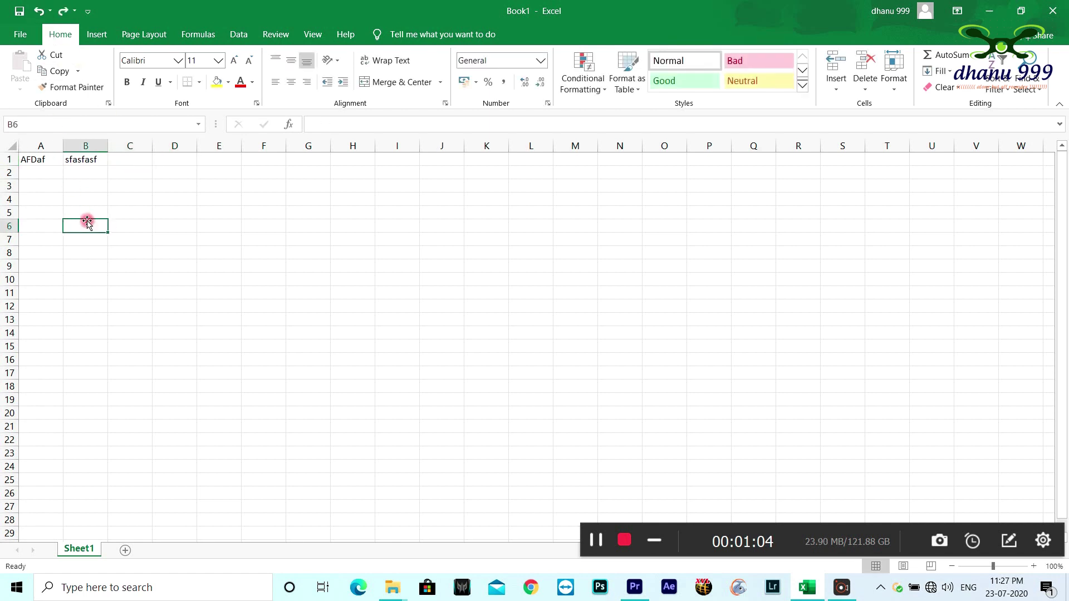
left_click(38, 12)
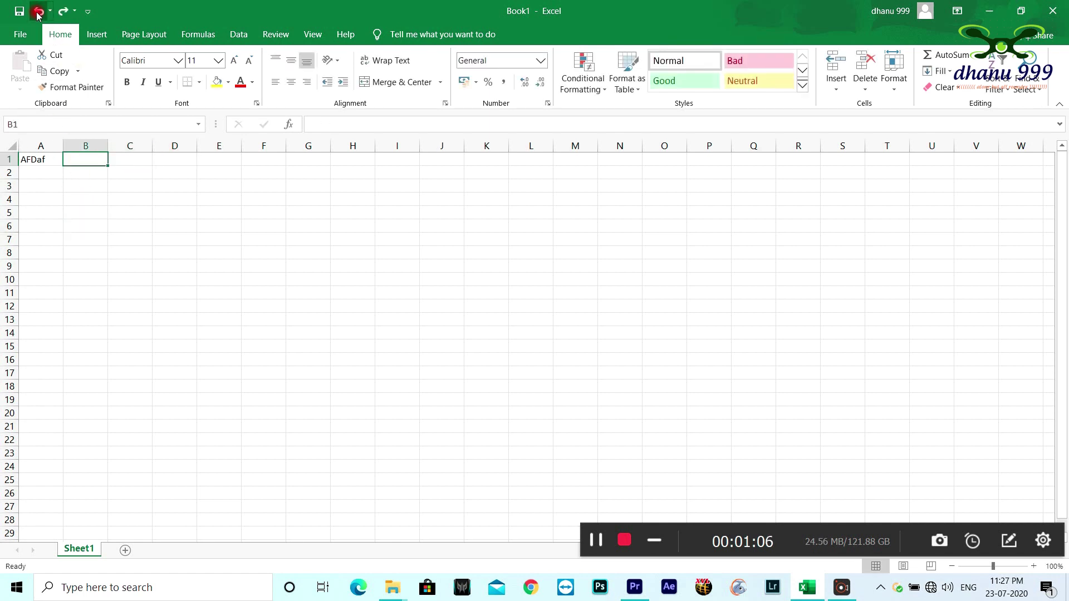
left_click(38, 12)
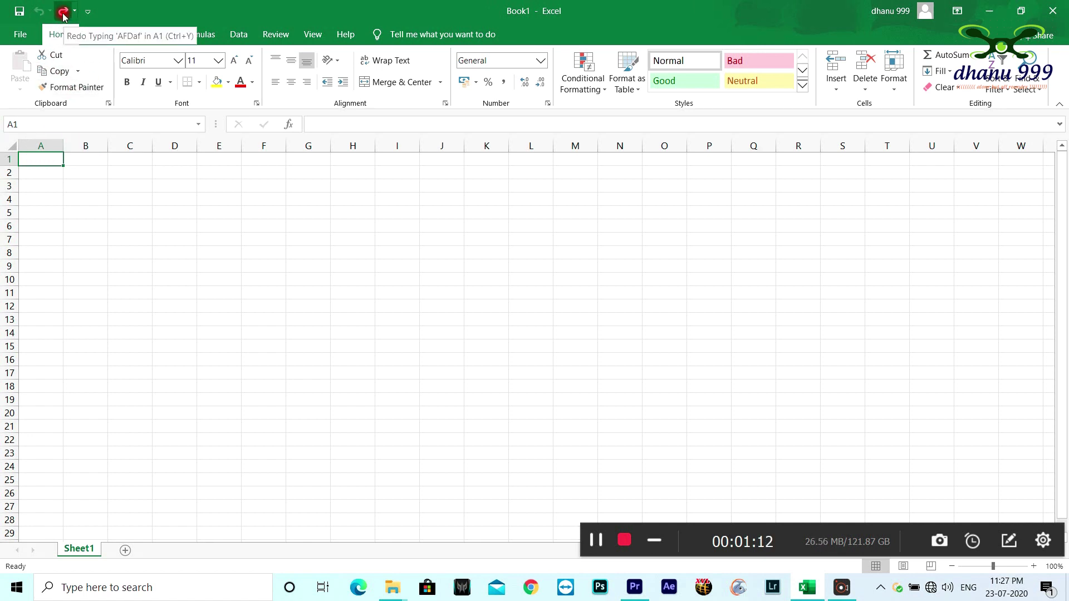
Step: Redo the undone text entries in cells A1, B1 and C1
left_click(63, 13)
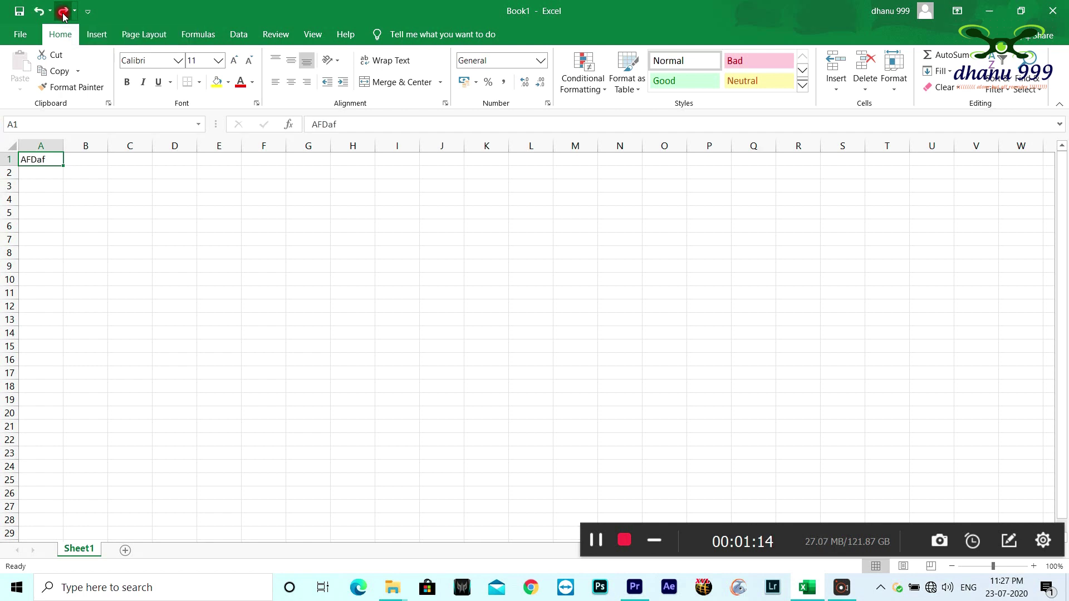
left_click(63, 12)
left_click(63, 12)
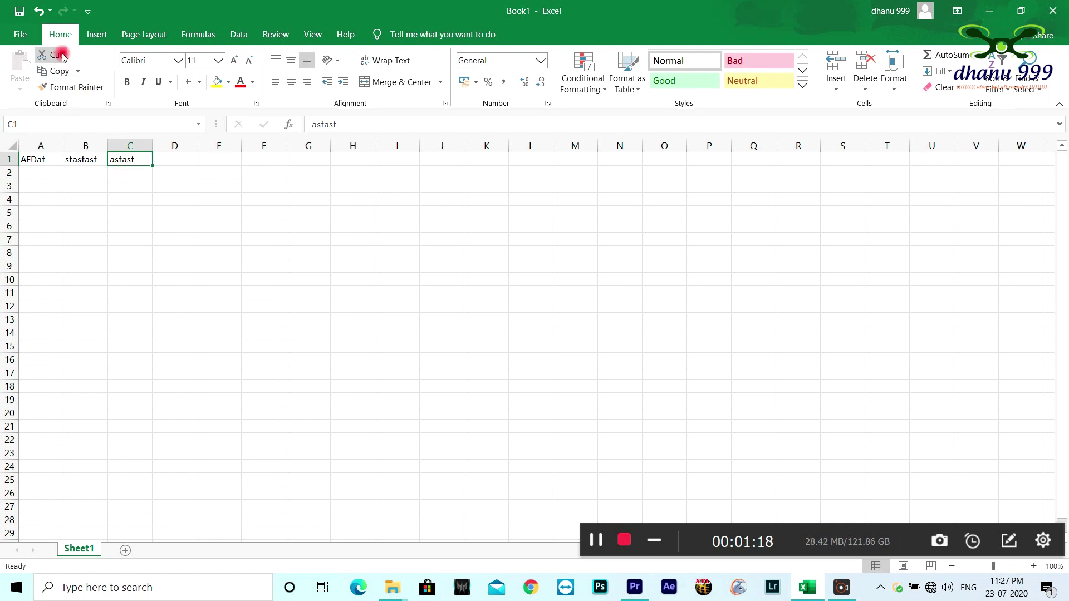
Step: Undo the restored entries in C1, B1 and A1 to empty the sheet again
left_click(40, 11)
left_click(41, 12)
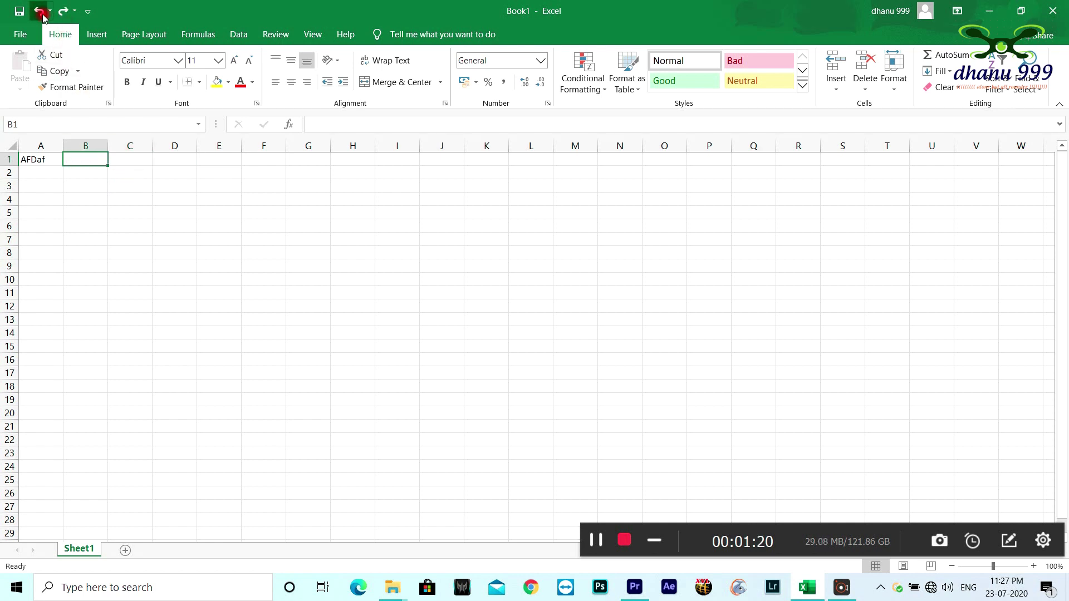
left_click(42, 14)
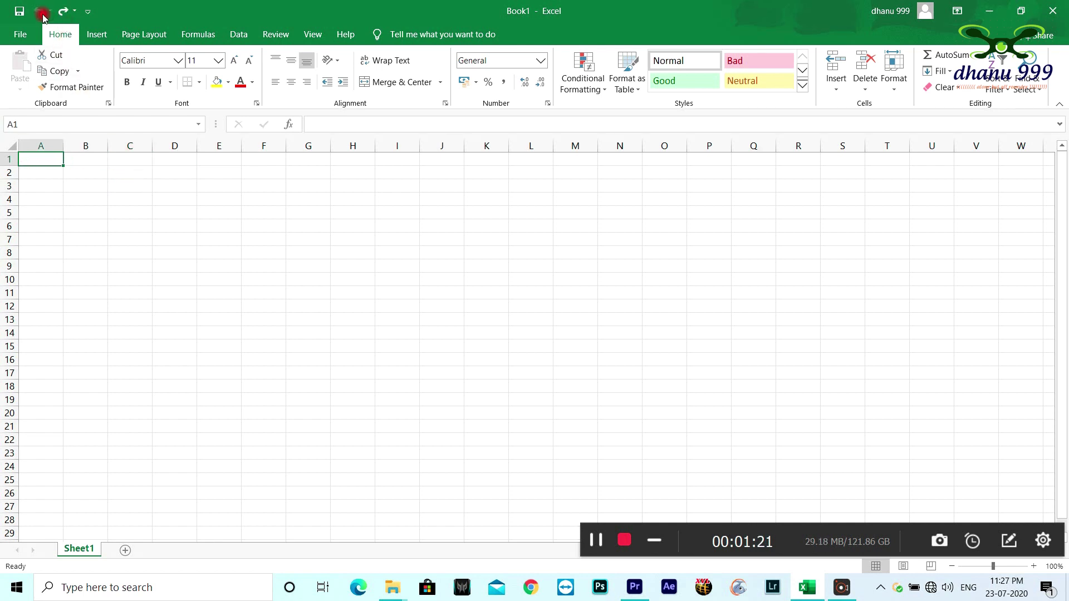
Step: Add the New command to the Quick Access Toolbar and use it to create another blank workbook
left_click(87, 13)
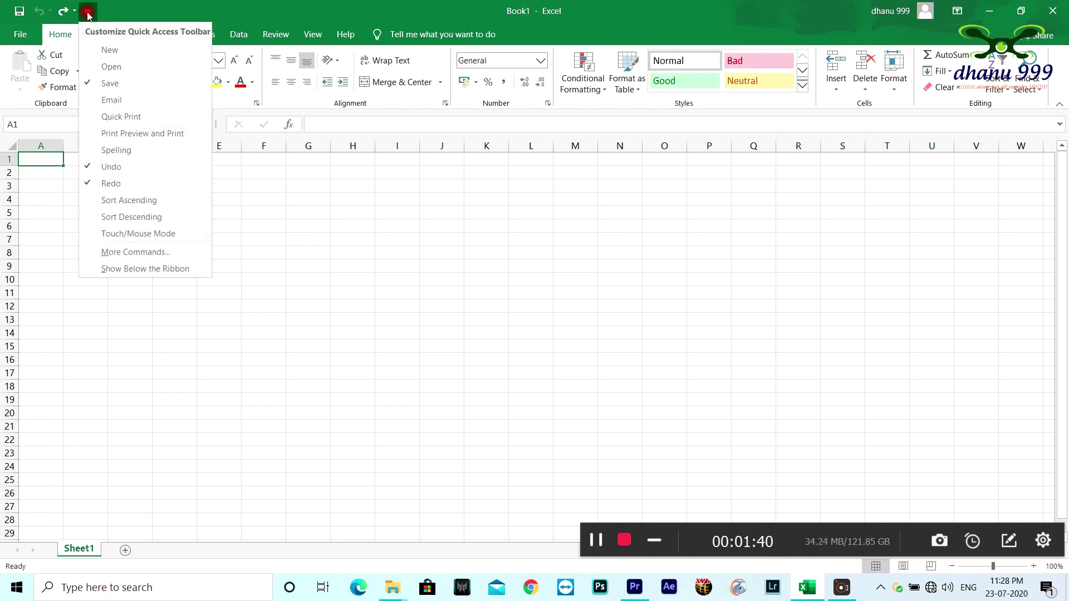
left_click(100, 51)
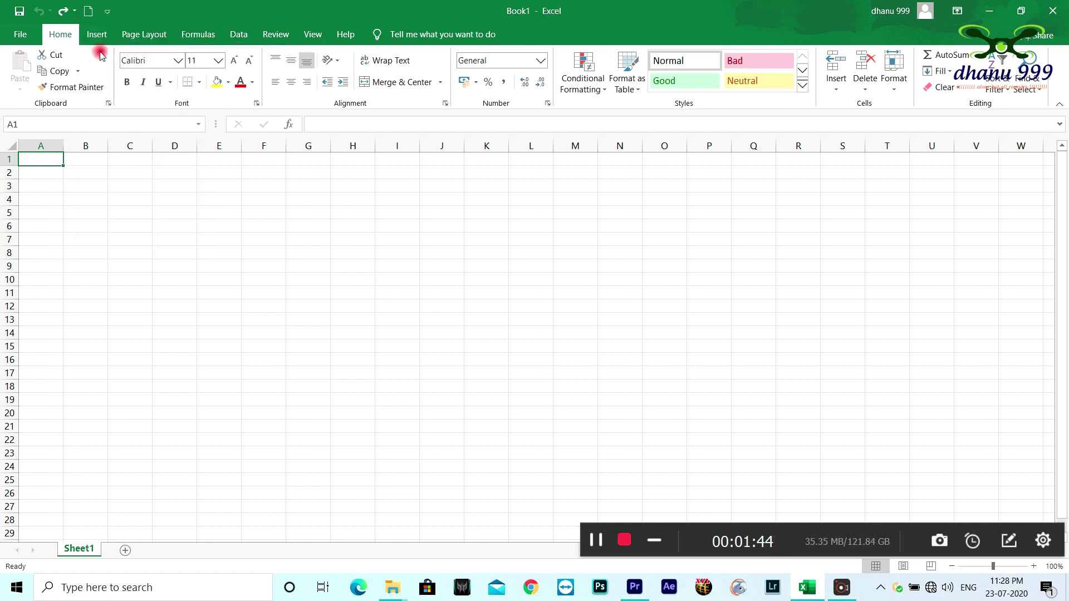
left_click(91, 11)
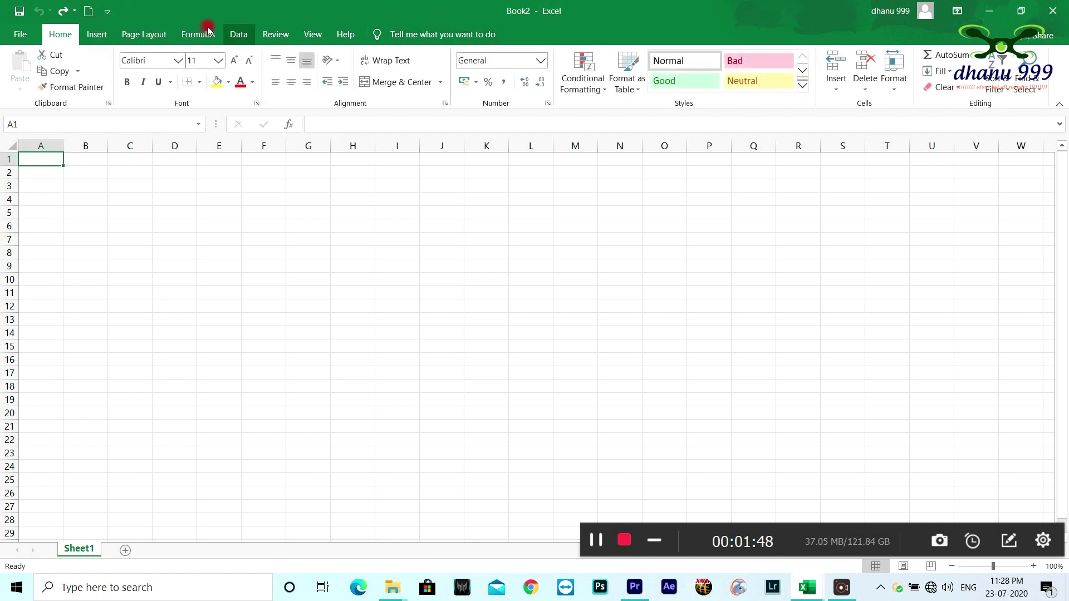
Step: Remove the New command from the Quick Access Toolbar
left_click(108, 10)
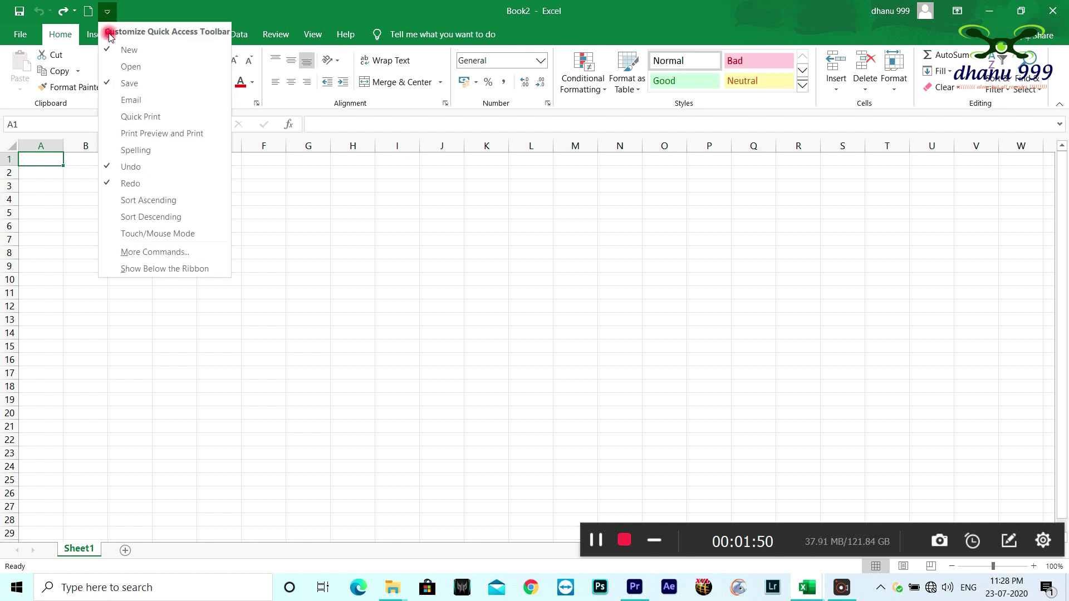
left_click(109, 49)
Step: Add the Open command to the Quick Access Toolbar and remove it again
left_click(87, 11)
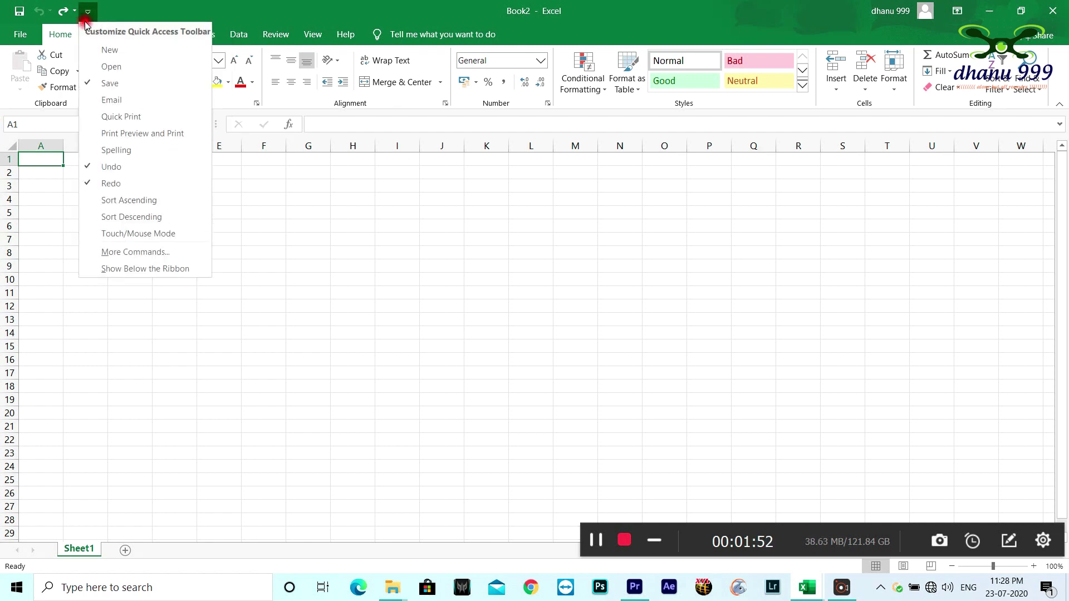
left_click(110, 68)
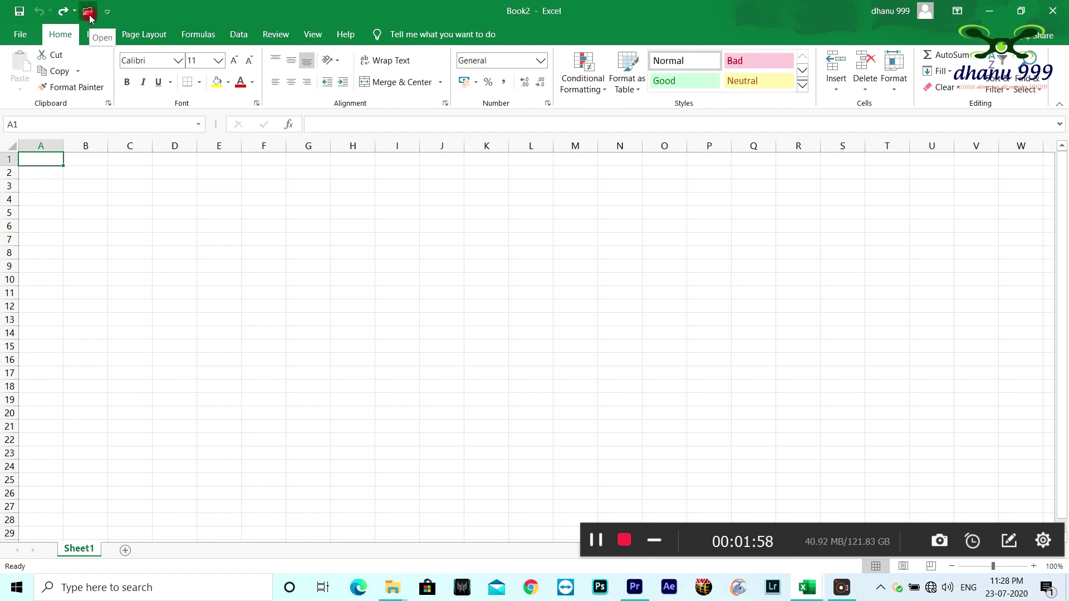
left_click(107, 11)
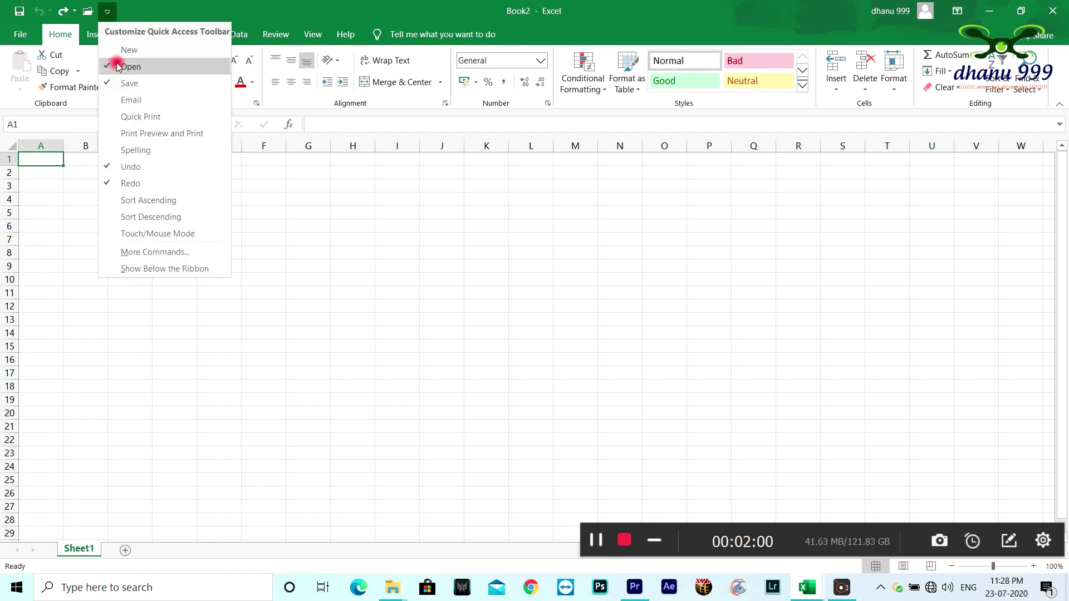
left_click(117, 65)
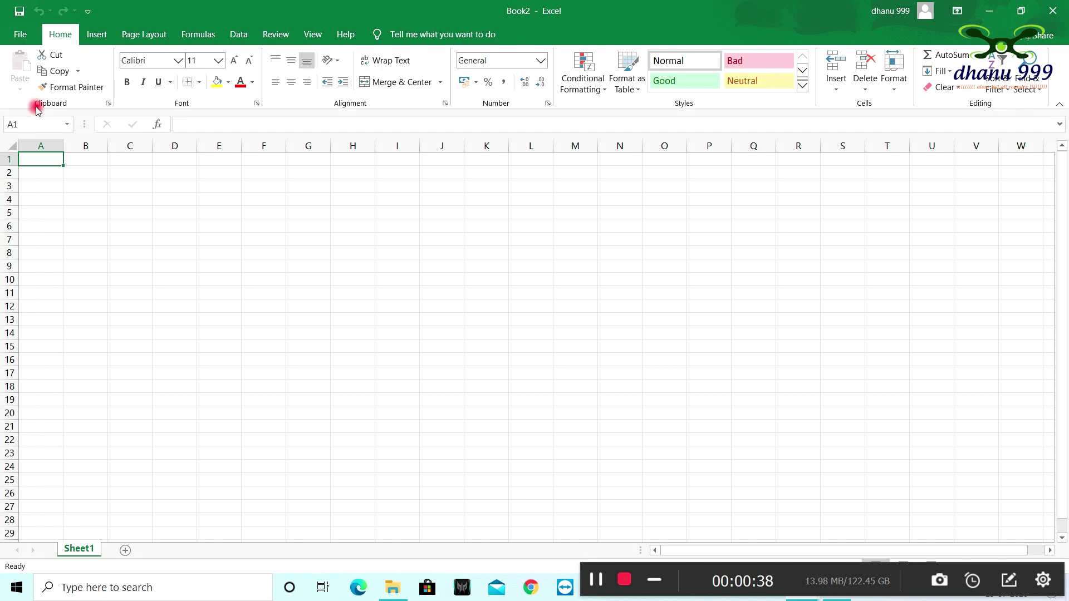
Step: Enter the sample text jhvhjv in A1, .kbkjb in B1 and lkb in C1
left_click(31, 156)
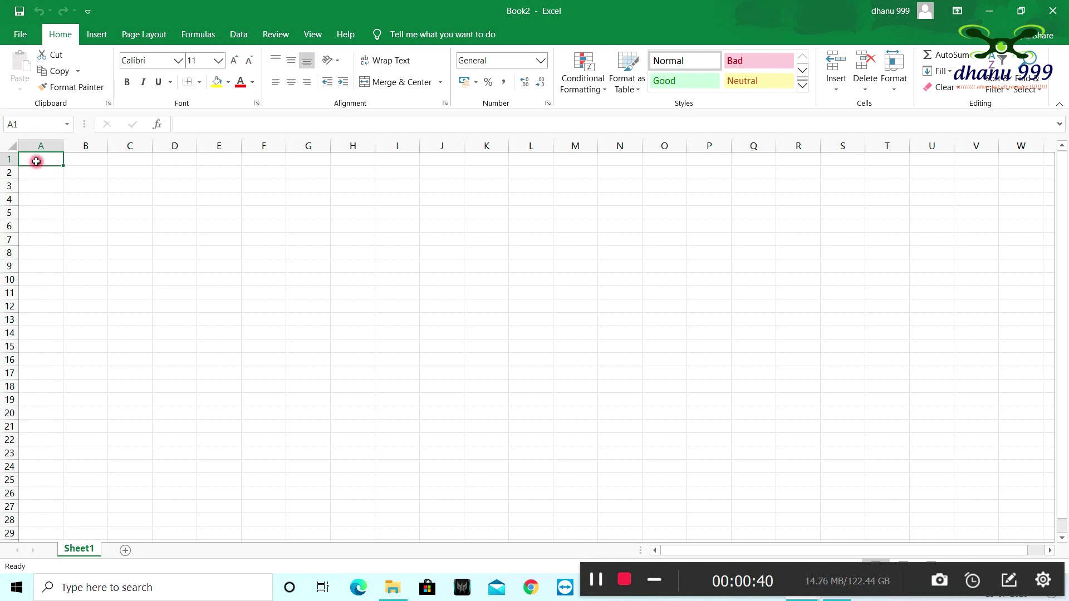
type("jhvhjv")
left_click(91, 156)
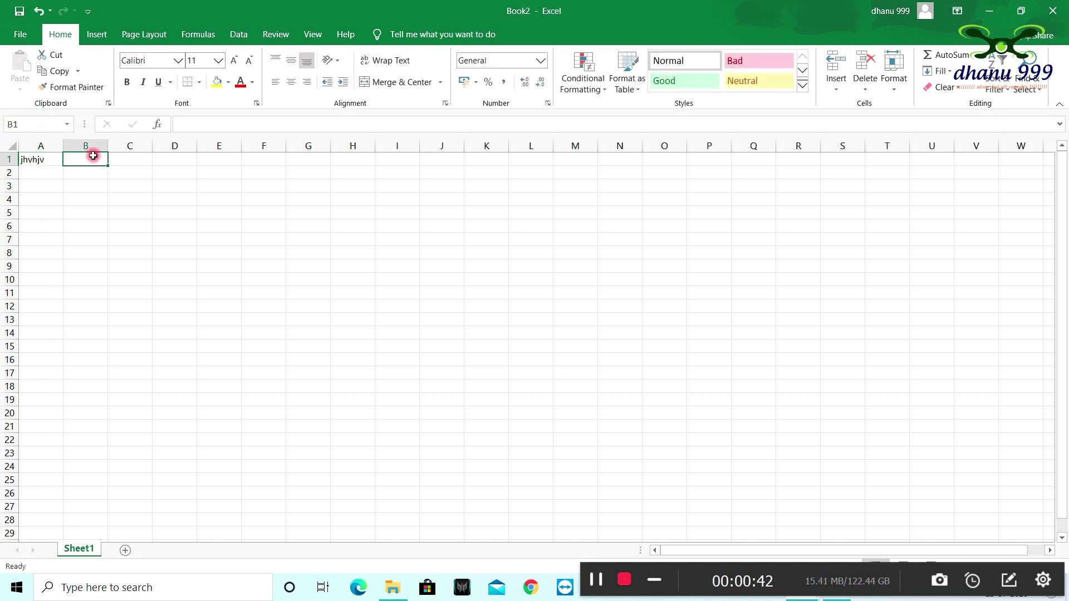
type(".kbkjb")
left_click(118, 156)
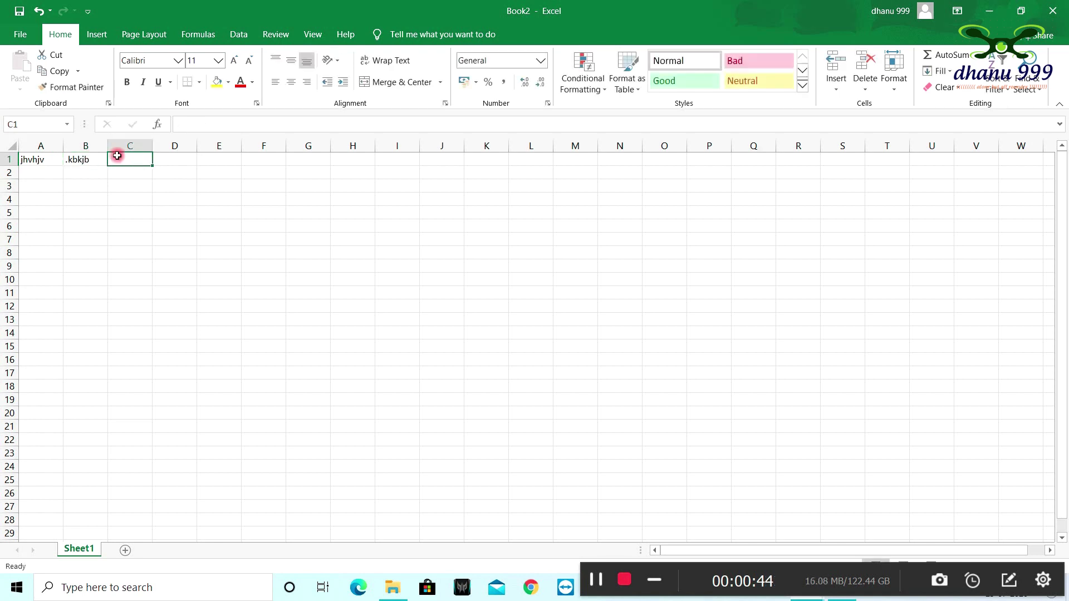
type("lkb")
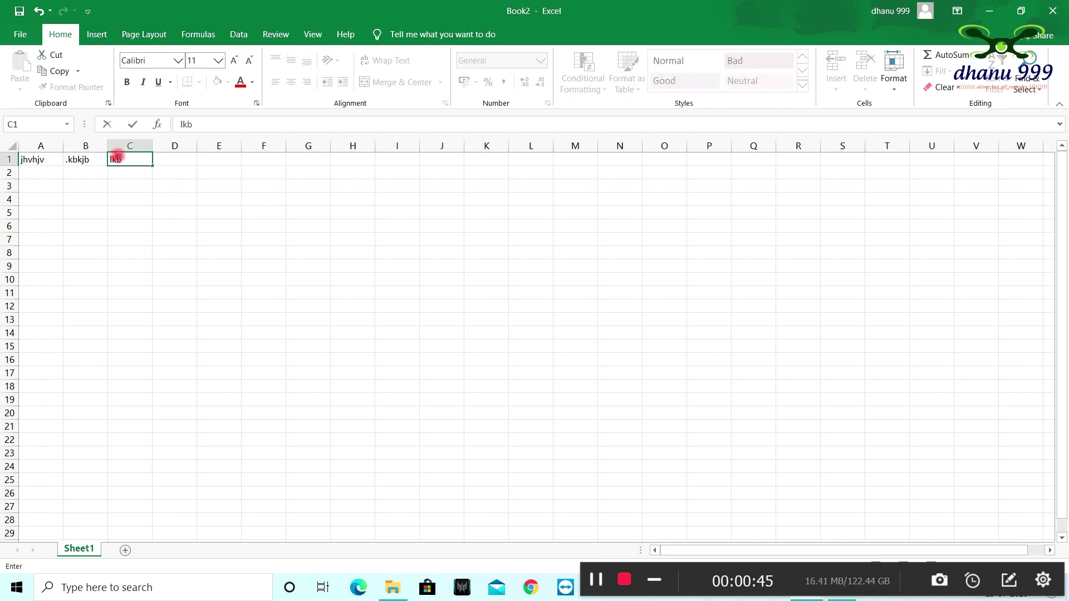
Step: Start saving the workbook under the file name ojojl;m and dismiss the save dialog without saving
left_click(19, 11)
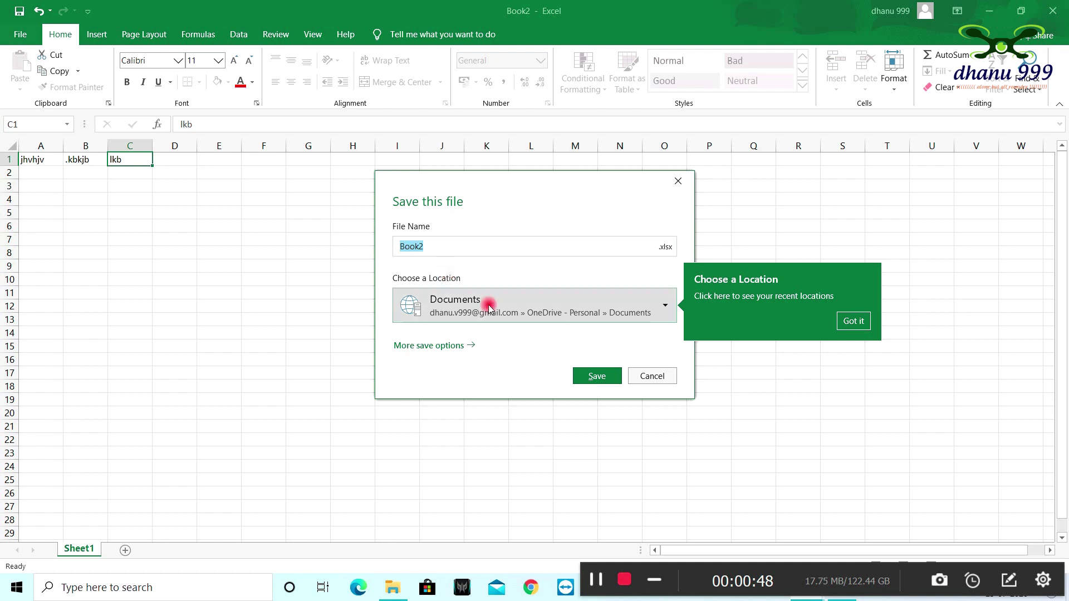
left_click(456, 248)
key("BackSpace")
type("ojojl;m")
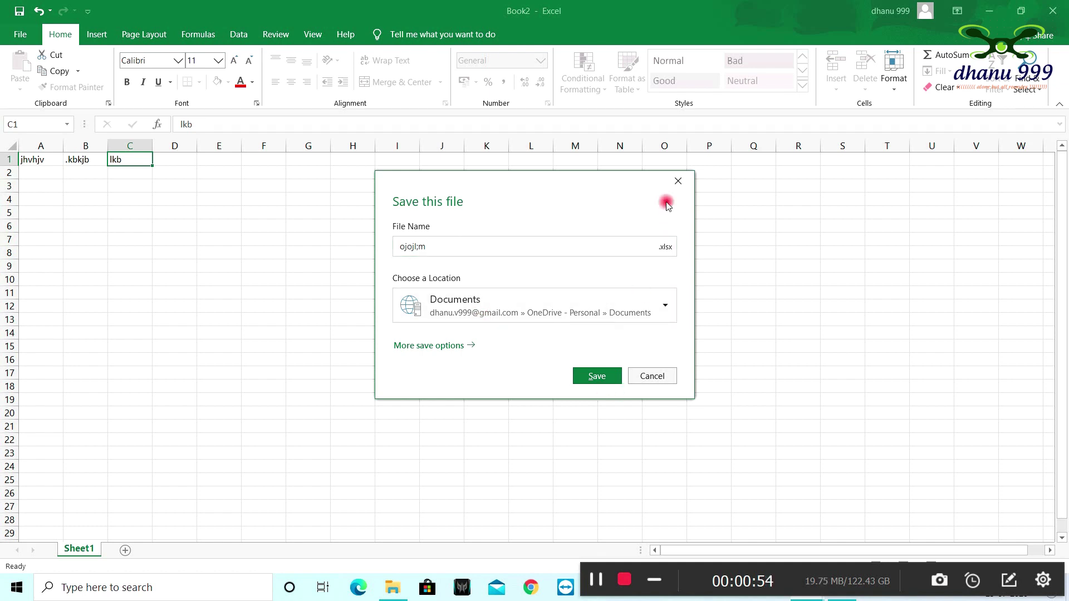
left_click(677, 182)
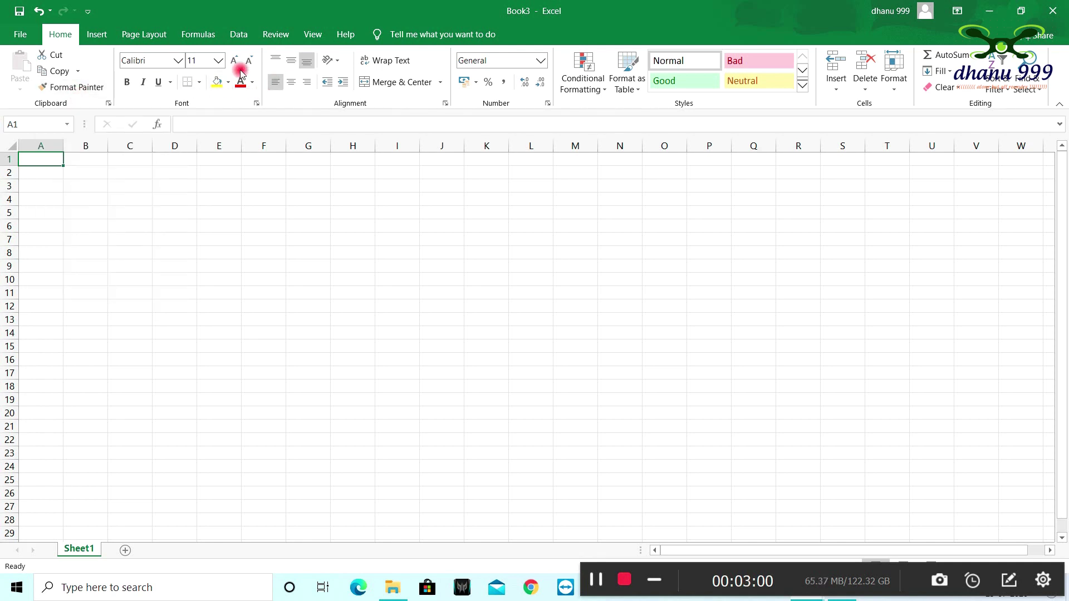
Step: Look through the Insert, Page Layout and Formulas ribbon commands and return to the Home commands
left_click(97, 41)
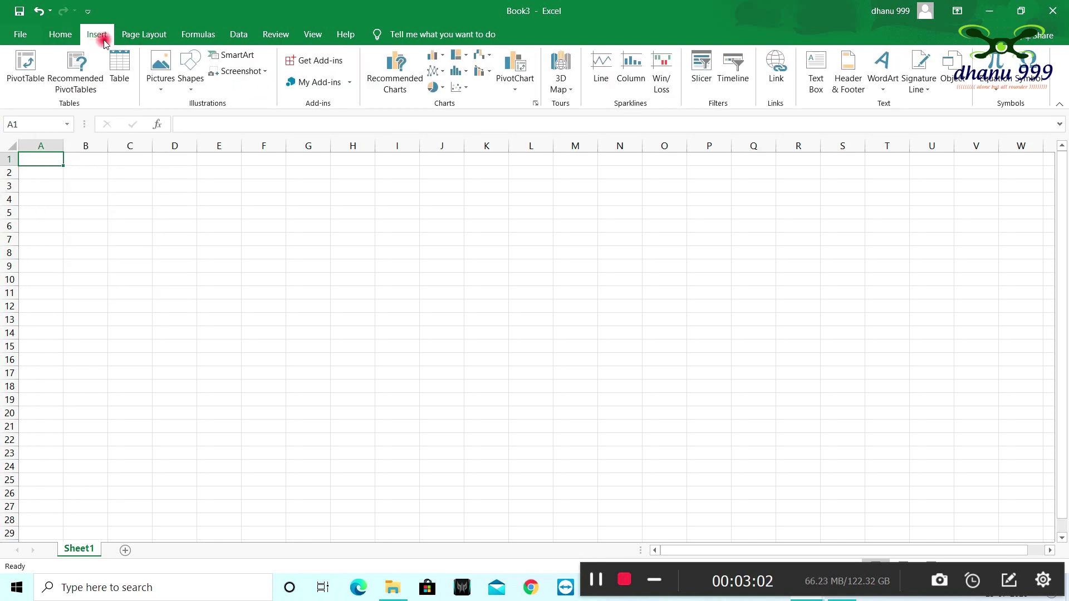
left_click(146, 34)
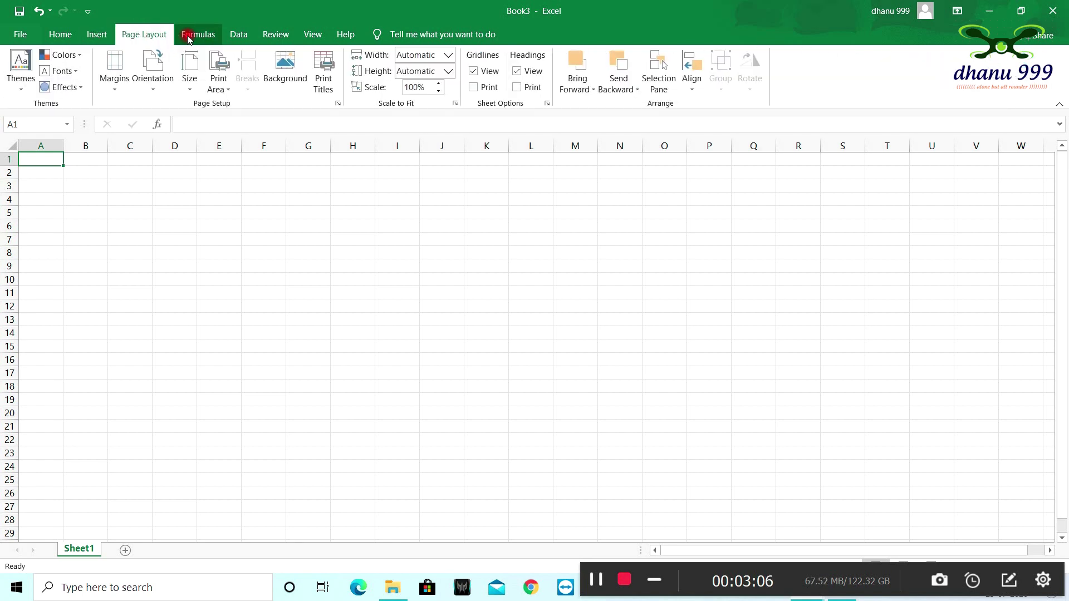
left_click(191, 37)
left_click(58, 34)
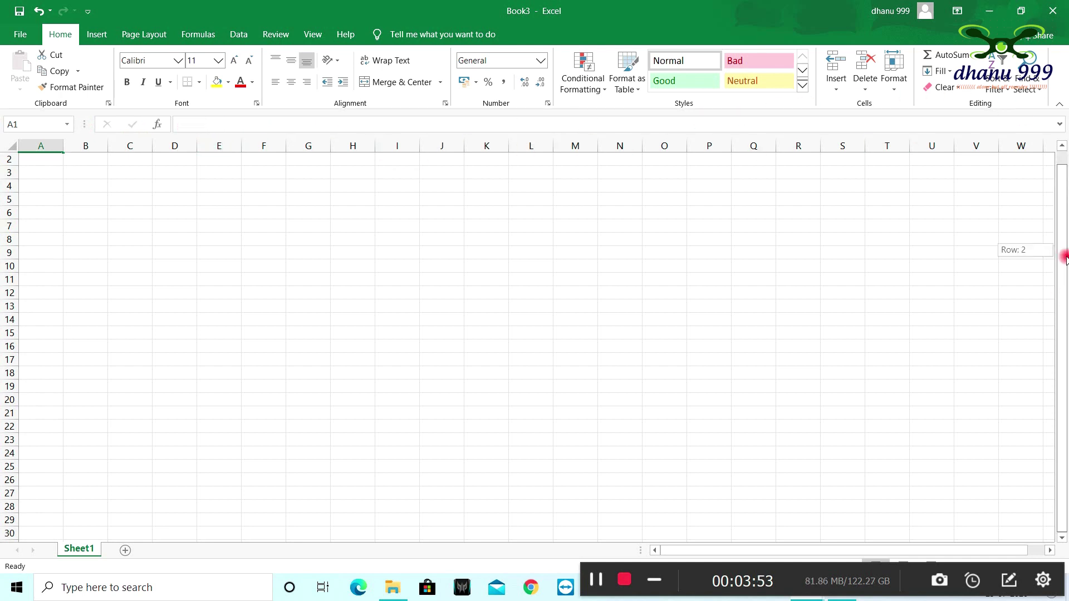
Step: Scroll the worksheet vertically and horizontally to view other rows and columns
mouse_move(1064, 255)
left_mouse_down()
mouse_move(1065, 236)
mouse_move(1064, 359)
mouse_move(1063, 245)
left_mouse_up()
mouse_move(915, 549)
left_mouse_down()
mouse_move(947, 548)
mouse_move(897, 548)
mouse_move(933, 542)
left_mouse_up()
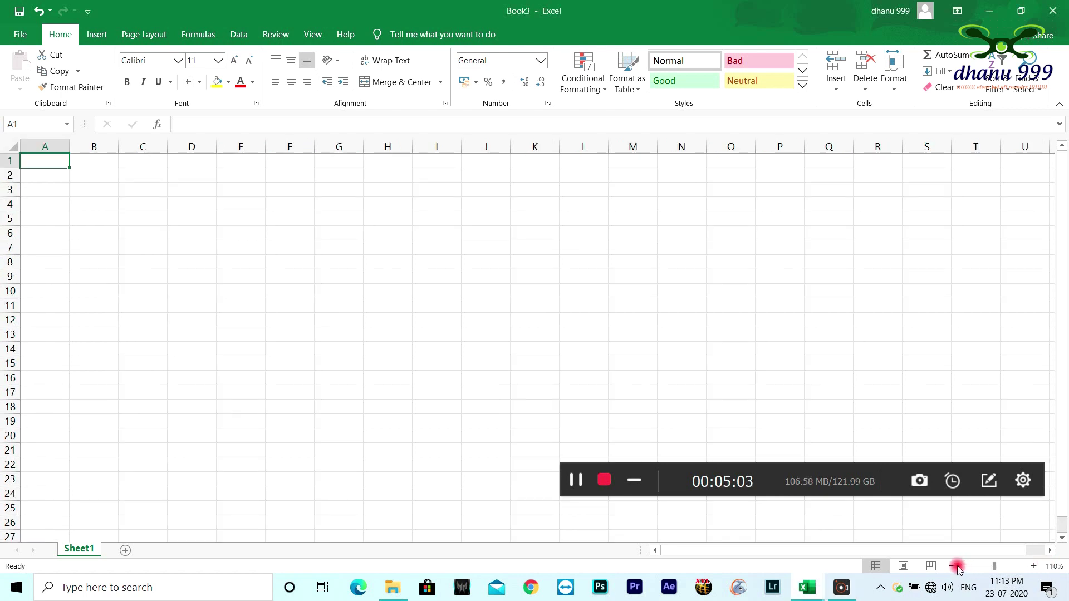
Step: Zoom the worksheet out to 70% and back in to 110%, then view the Zoom magnification options and cancel
left_click(952, 566)
left_click(952, 566)
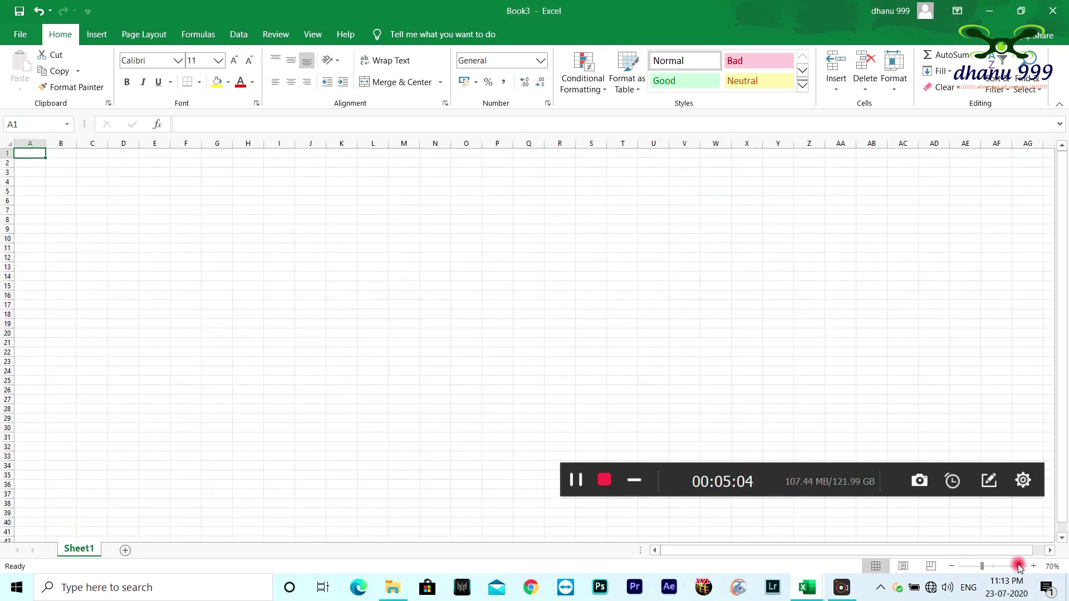
left_click(1033, 566)
left_click(1032, 566)
left_click(1033, 567)
left_click(1032, 566)
left_click(1053, 566)
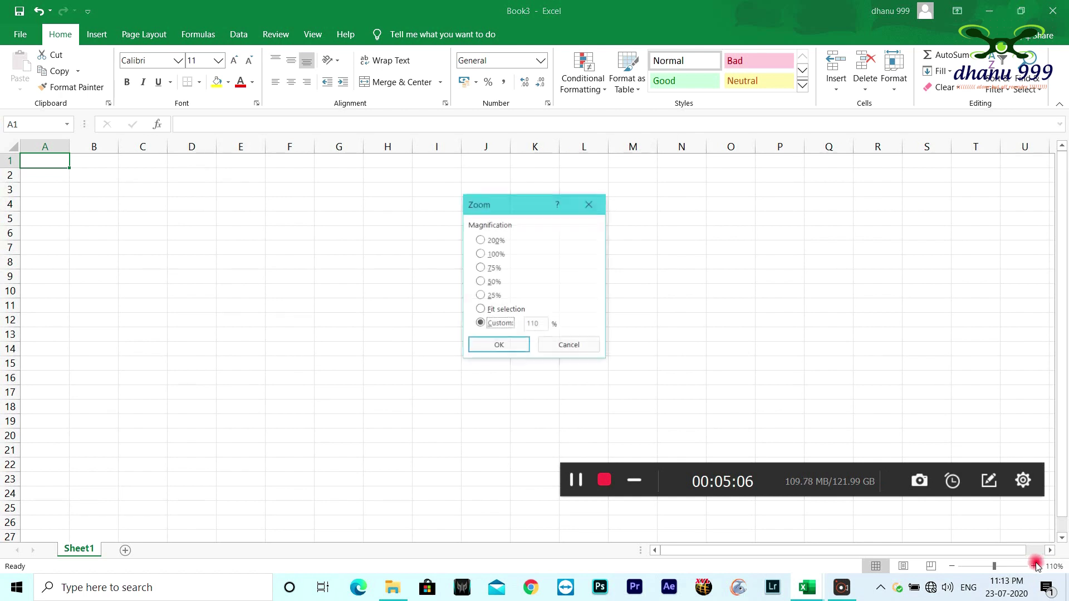
left_click(593, 341)
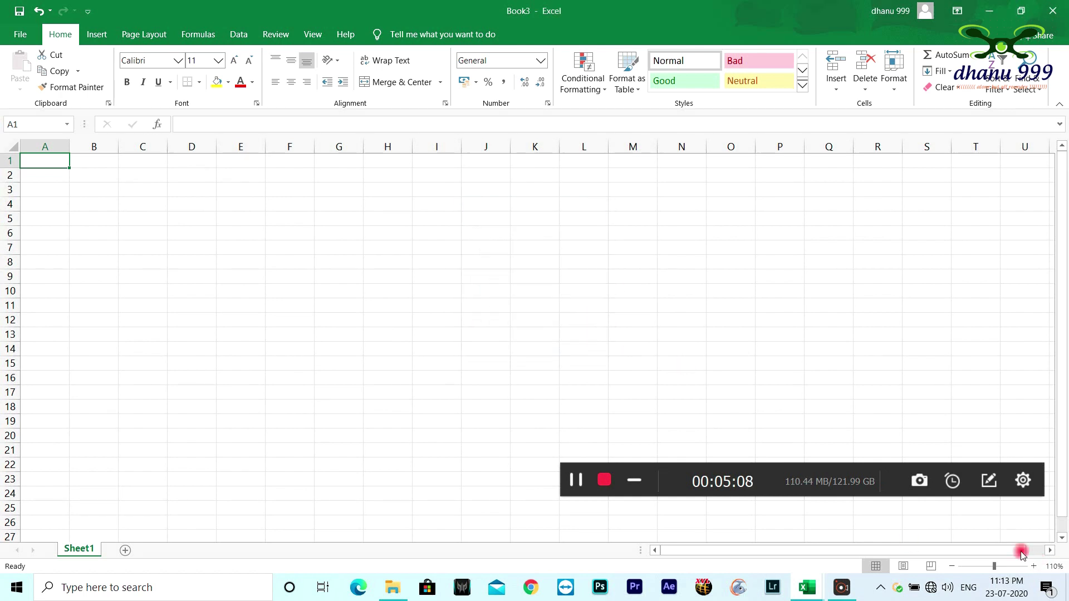
Step: Zoom the worksheet out to 50% and in to 130%, finishing at 100%
left_click(951, 567)
left_click(950, 568)
left_click(951, 567)
left_click(951, 567)
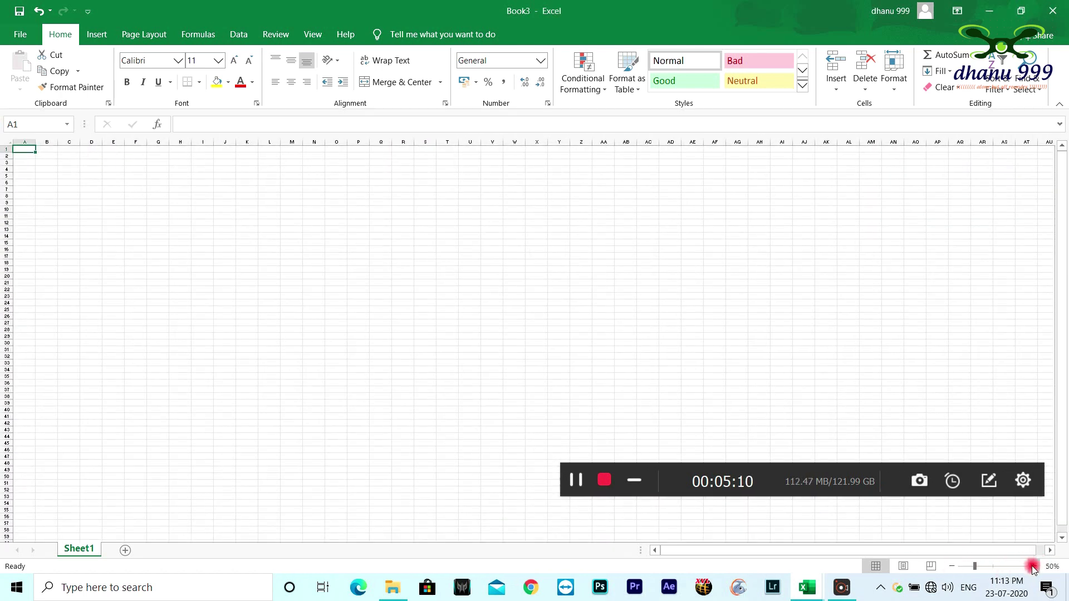
left_click(1033, 566)
left_click(1033, 566)
left_click(1033, 567)
left_click(1033, 566)
left_click(1033, 566)
left_click(1034, 566)
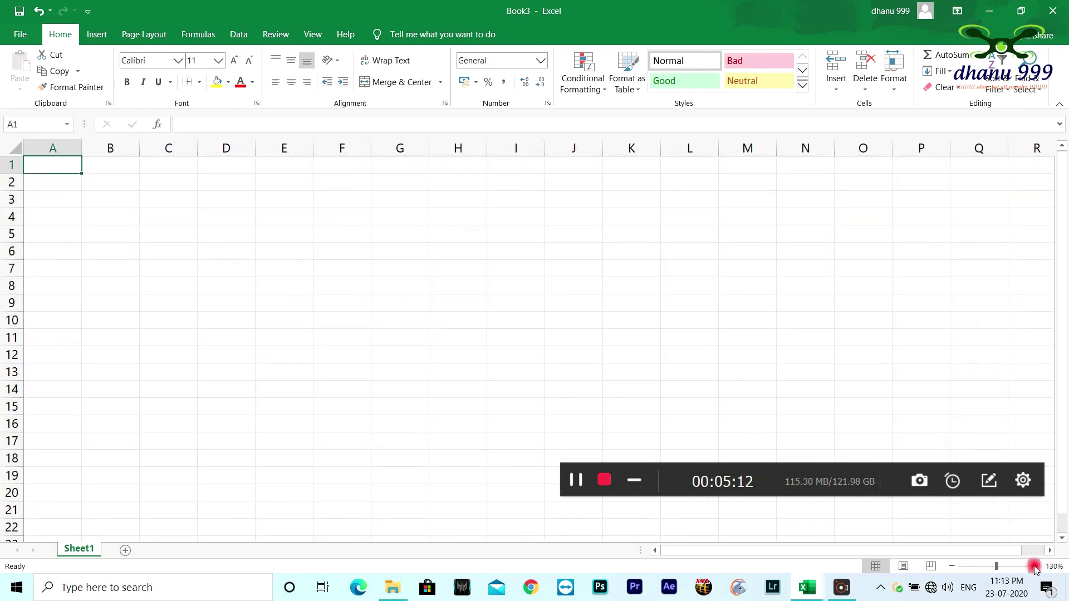
mouse_move(996, 569)
left_mouse_down()
mouse_move(978, 566)
mouse_move(1009, 567)
mouse_move(976, 566)
mouse_move(1005, 566)
mouse_move(991, 569)
left_mouse_up()
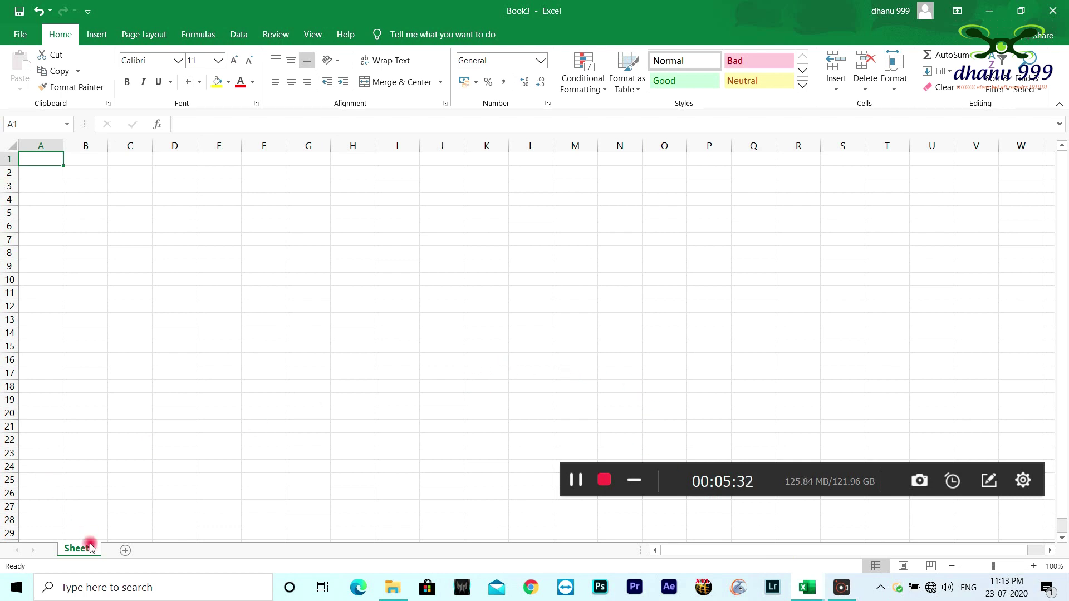
Step: Add two new worksheets, Sheet2 and Sheet3, to the workbook
left_click(126, 553)
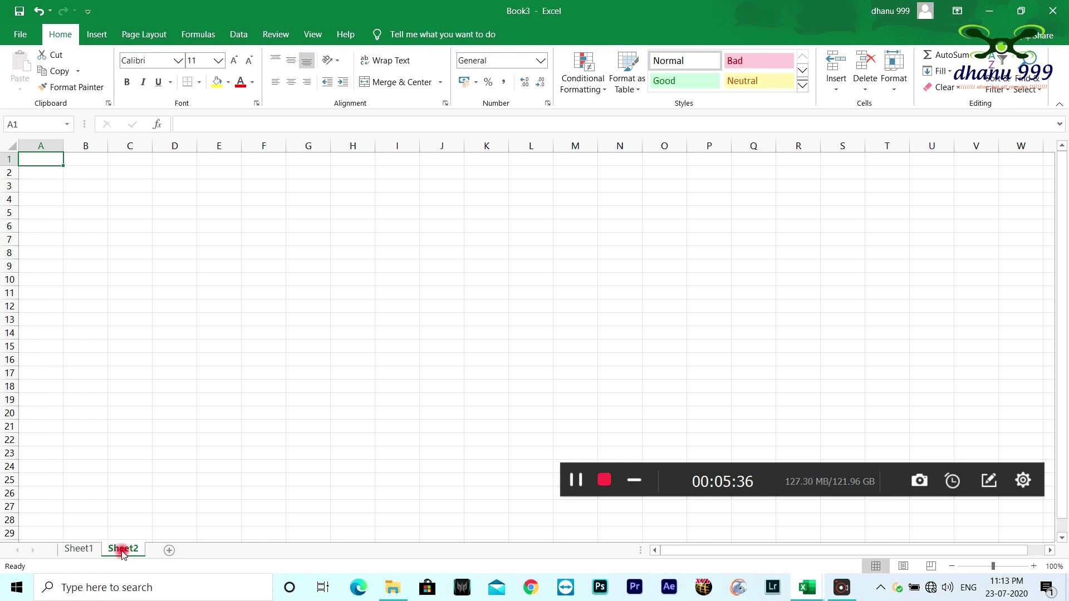
left_click(167, 551)
Step: Delete the worksheets Sheet2 and Sheet3, keeping only Sheet1
left_click(124, 550)
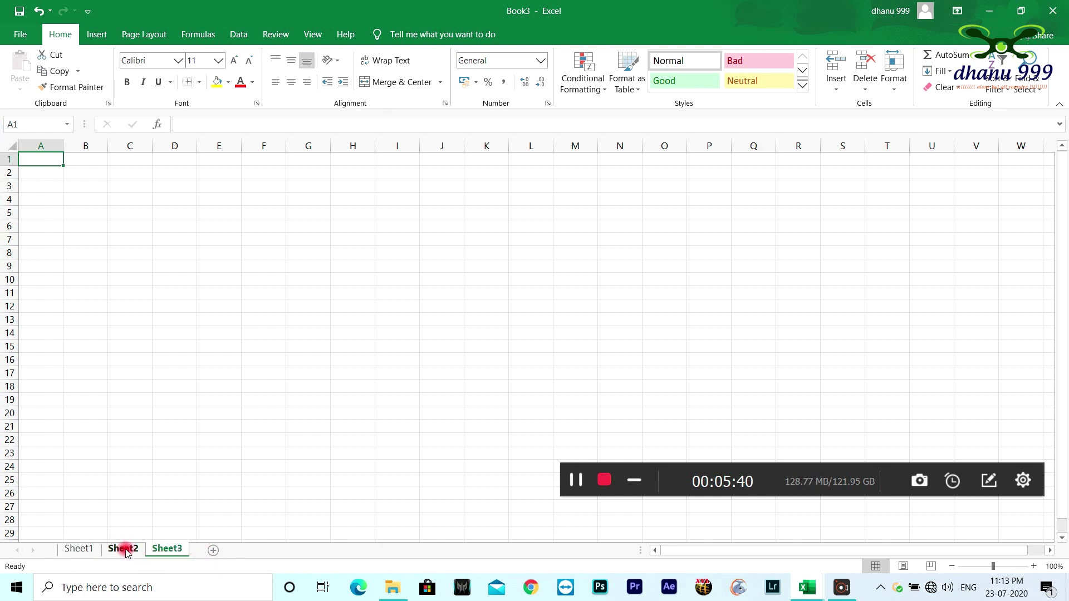
right_click(128, 550)
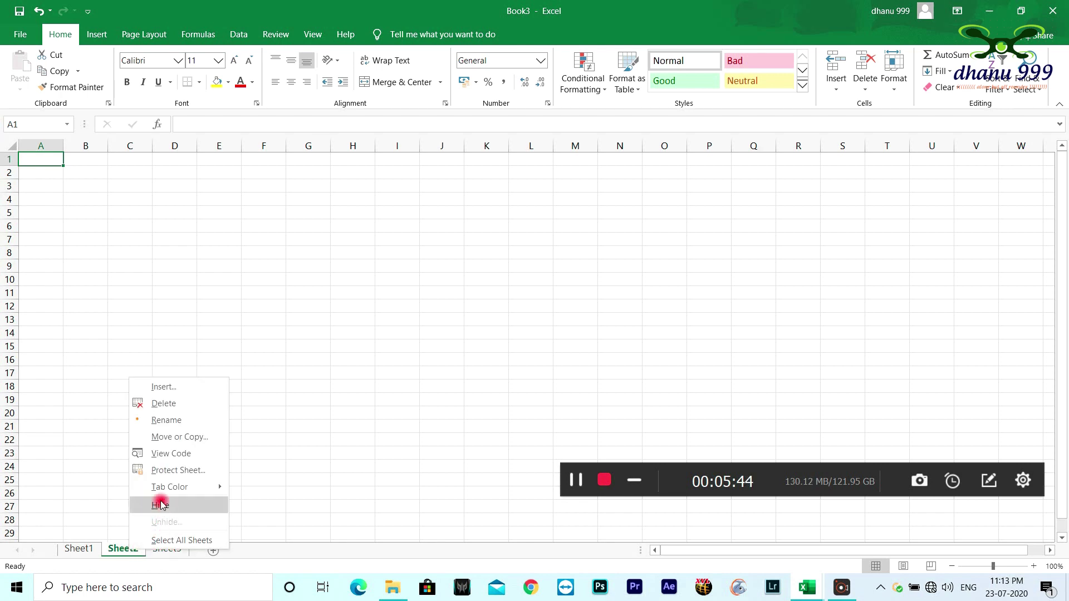
left_click(155, 409)
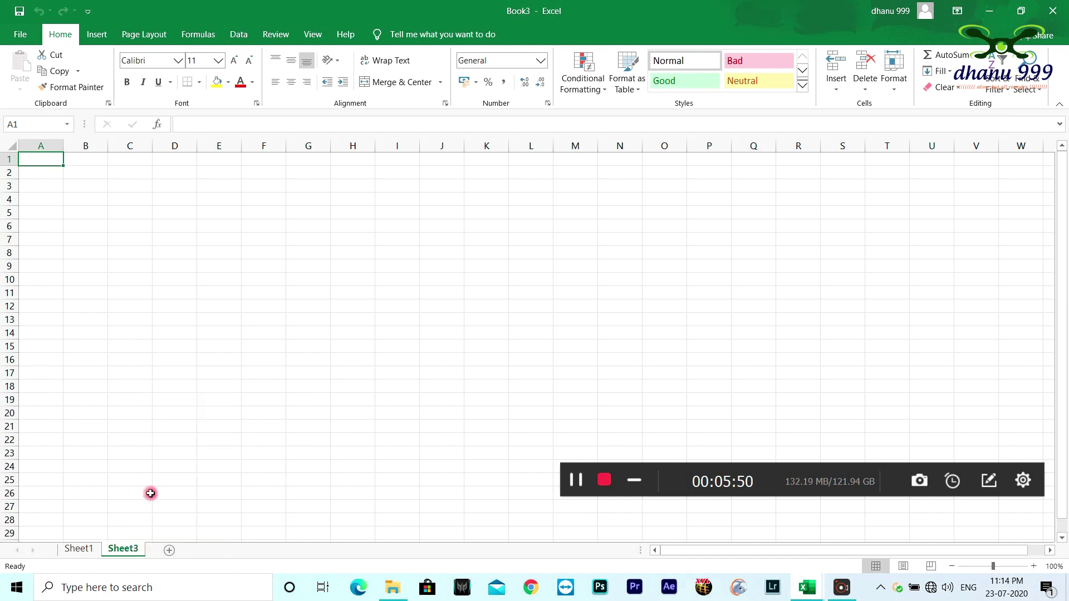
right_click(132, 549)
left_click(166, 402)
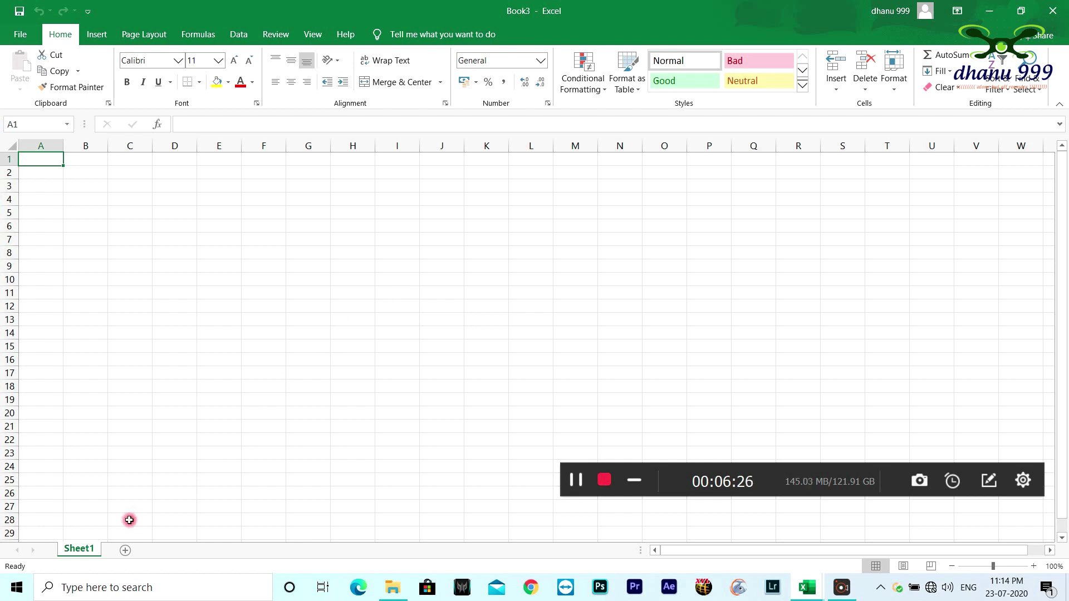
Step: Add another worksheet and enter the text "cell" in cell H5
left_click(121, 551)
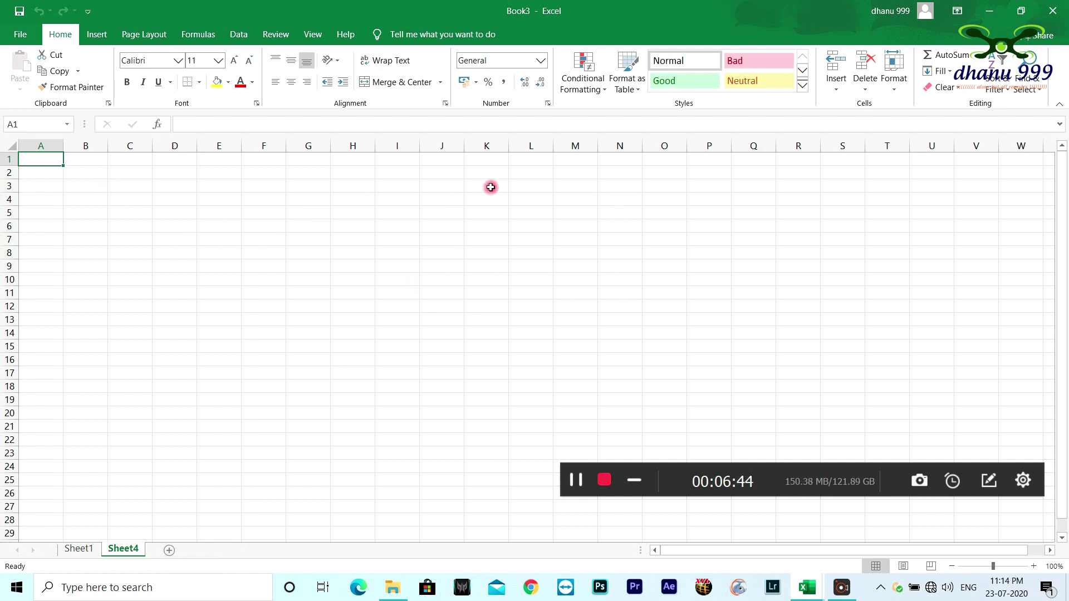
left_click(310, 201)
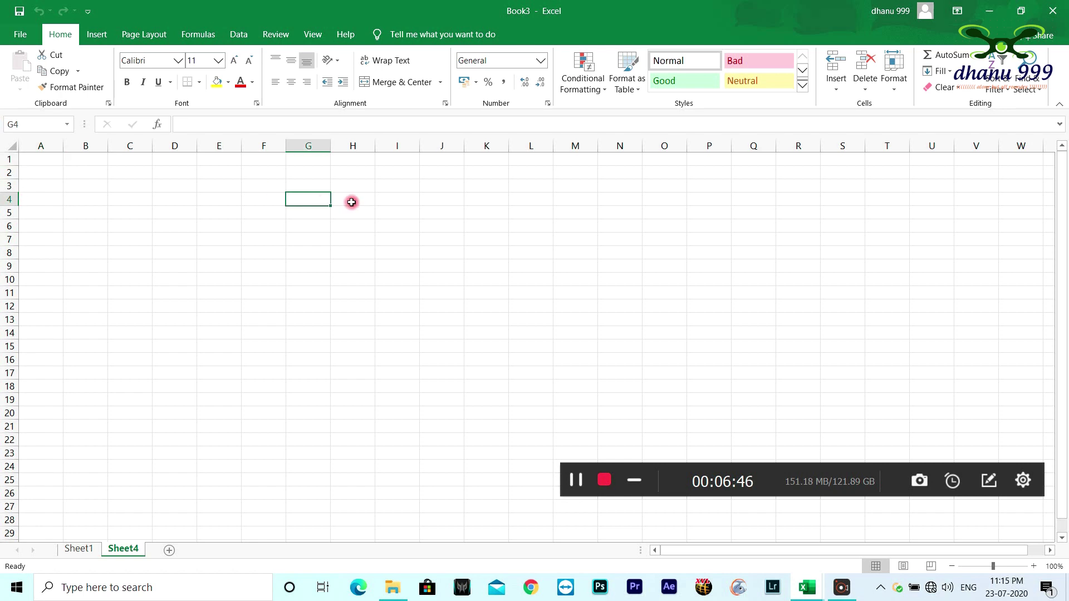
left_click(332, 203)
left_click(327, 202)
left_click(327, 217)
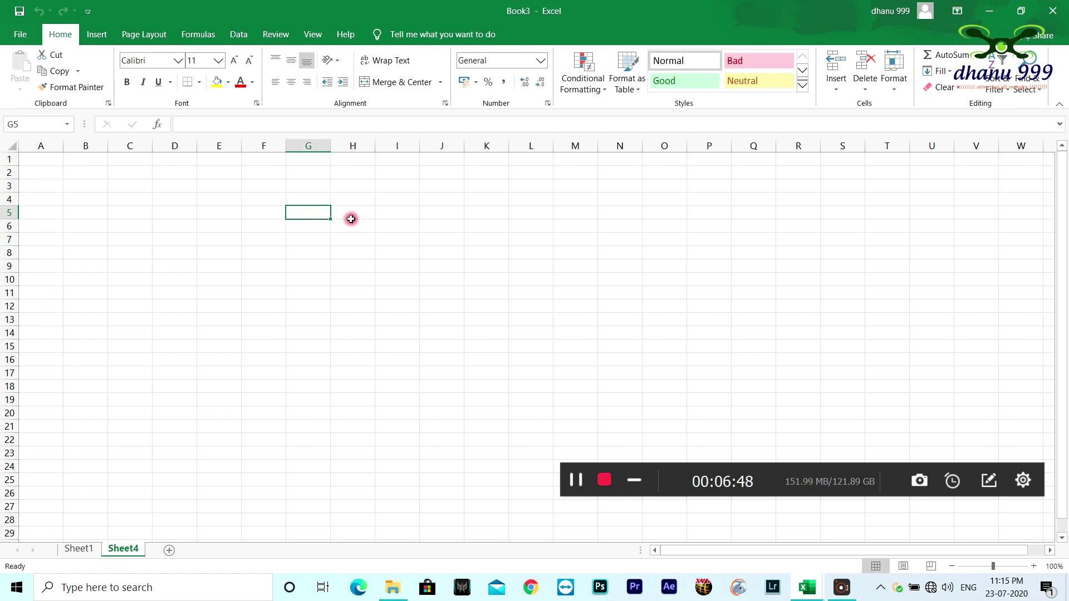
left_click(350, 219)
type("cell")
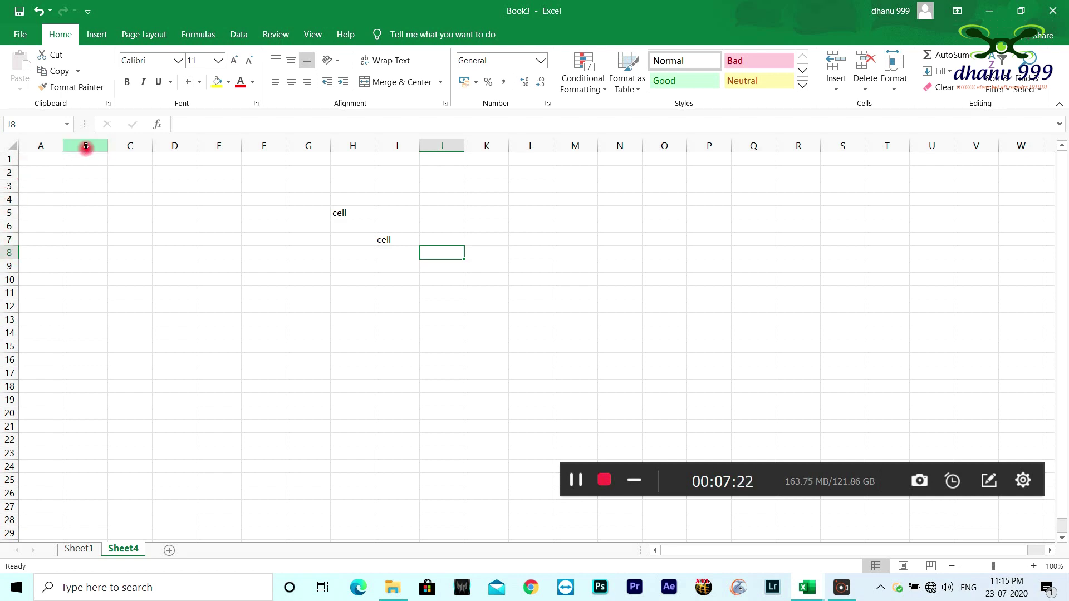
Step: Select column C and cells C2, E5 and C8 in turn to check their addresses, ending with the entire worksheet selected
left_click(136, 147)
left_click(112, 172)
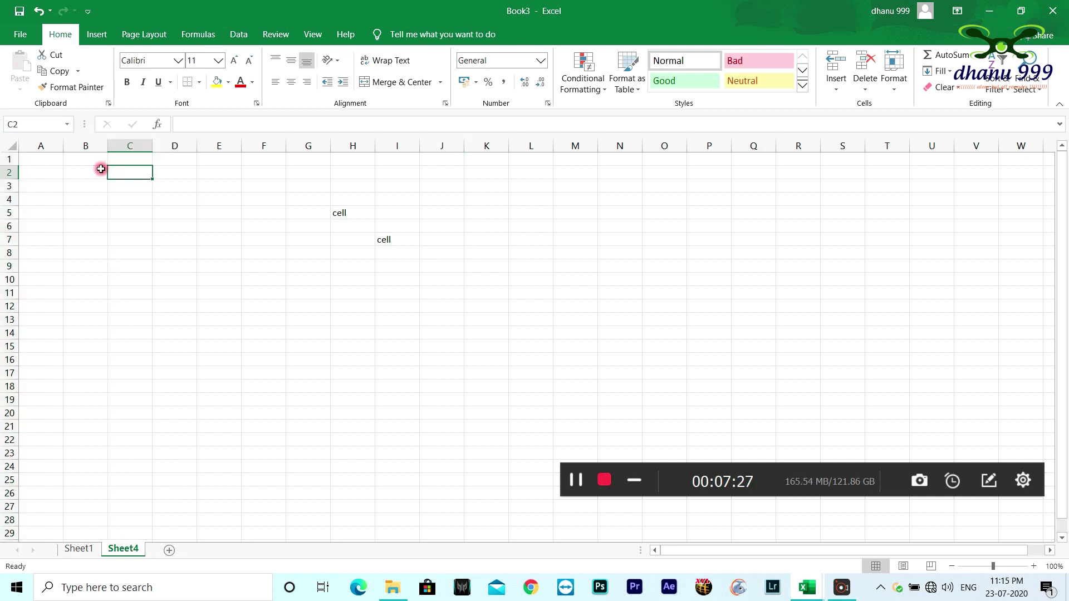
left_click(225, 211)
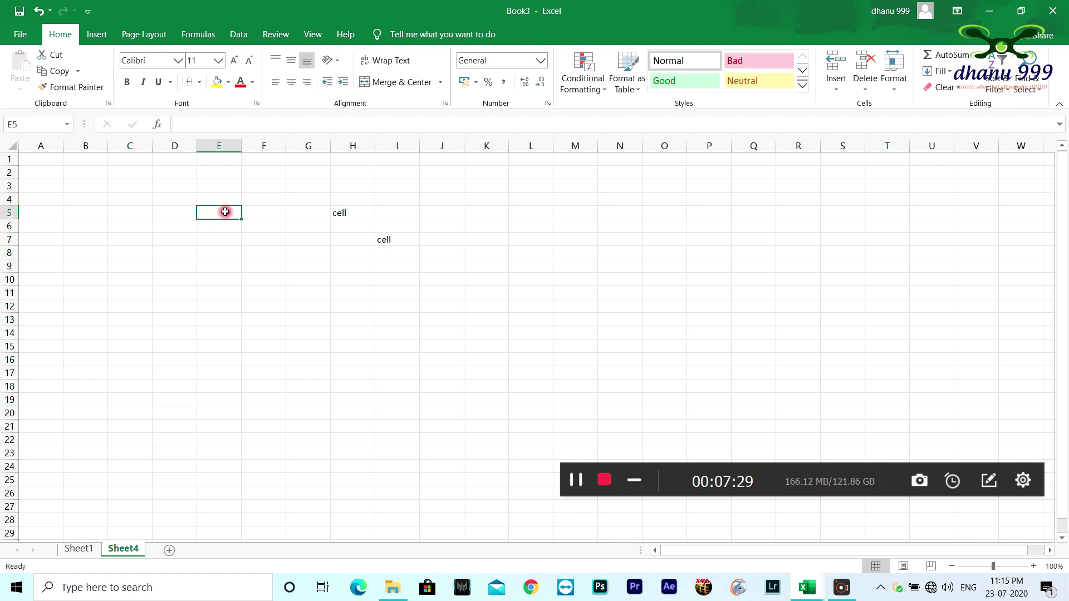
left_click(18, 125)
left_click(127, 251)
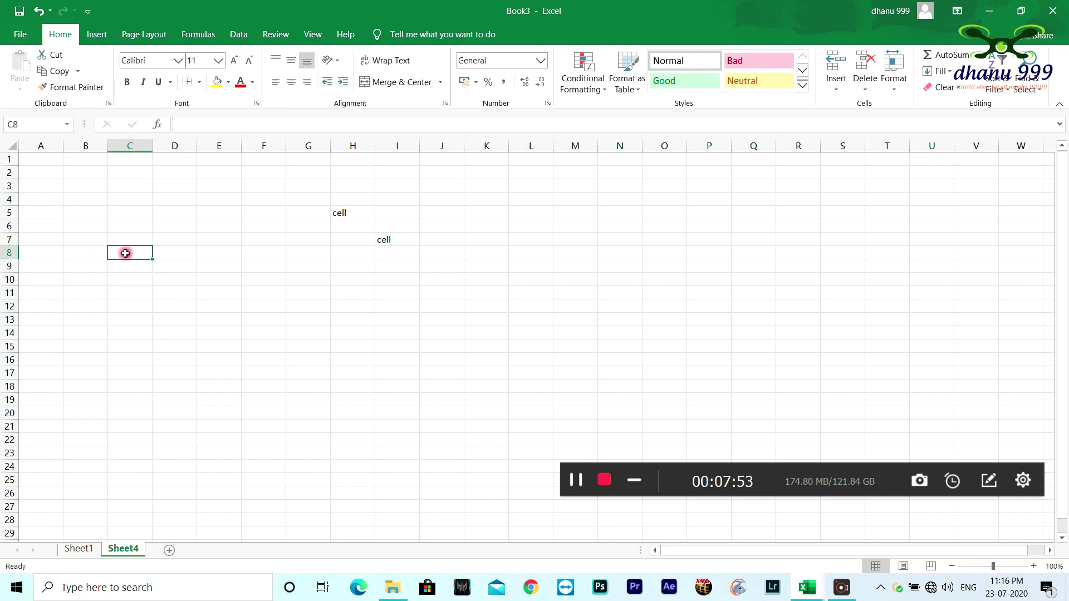
left_click(10, 145)
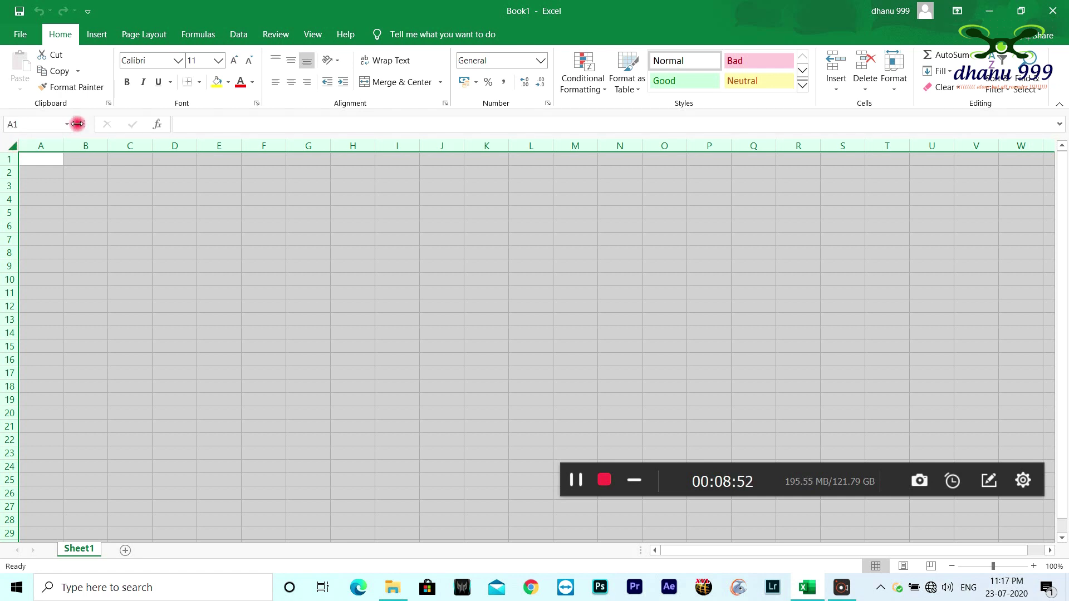
Step: Widen the Name Box and select the entire worksheet to check its total number of rows and columns
left_click_drag(85, 123, 217, 130)
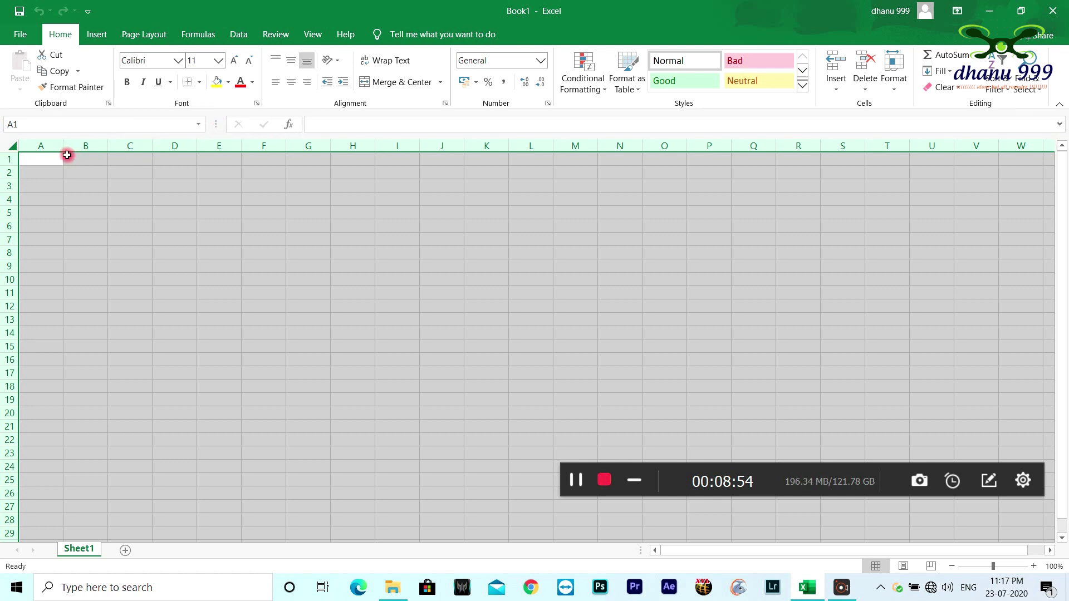
left_click(6, 145)
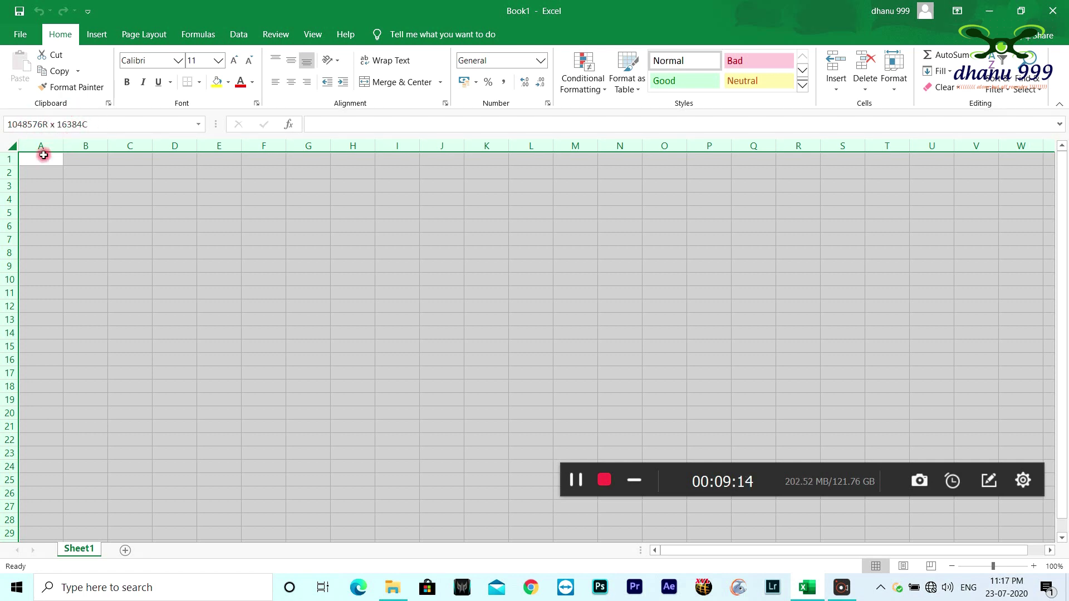
left_click(9, 147)
Step: From cell A2, jump to the first row of column A, to its last row, and back to A1
left_click(57, 176)
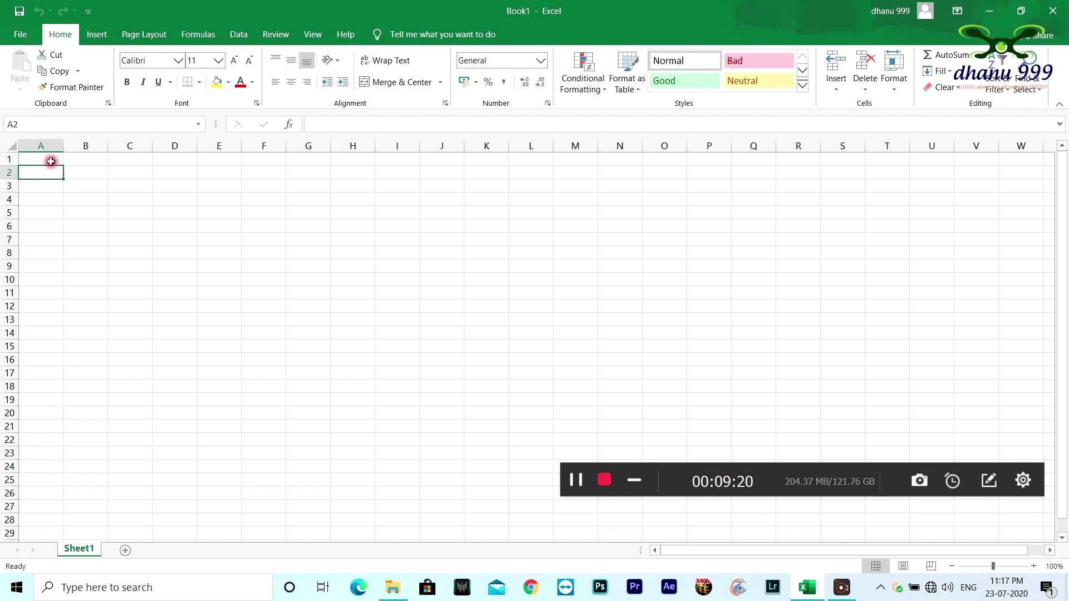
key("ctrl+Up")
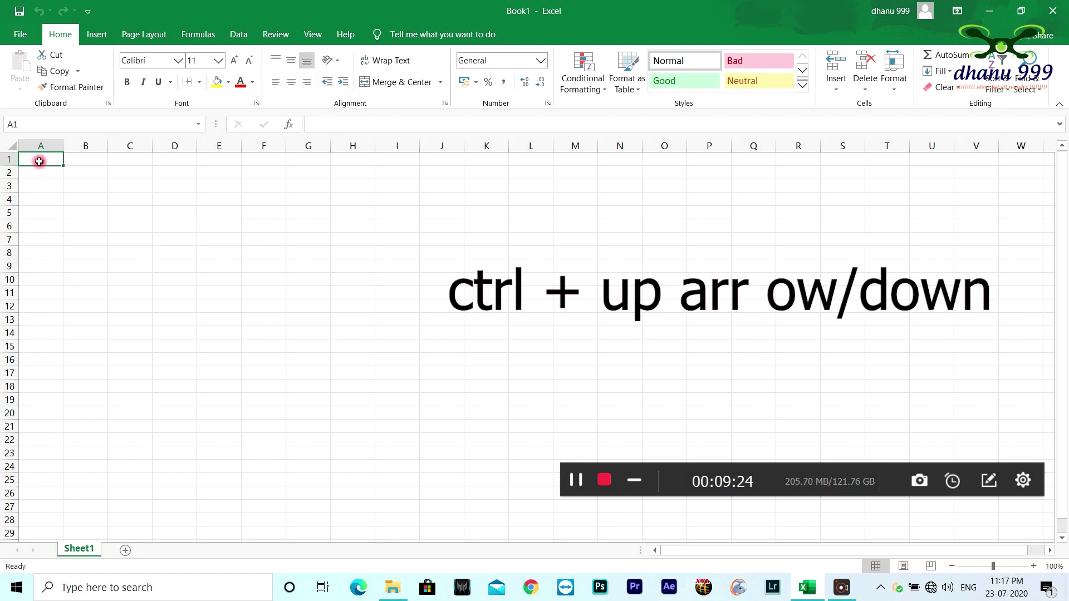
key("ctrl+Down")
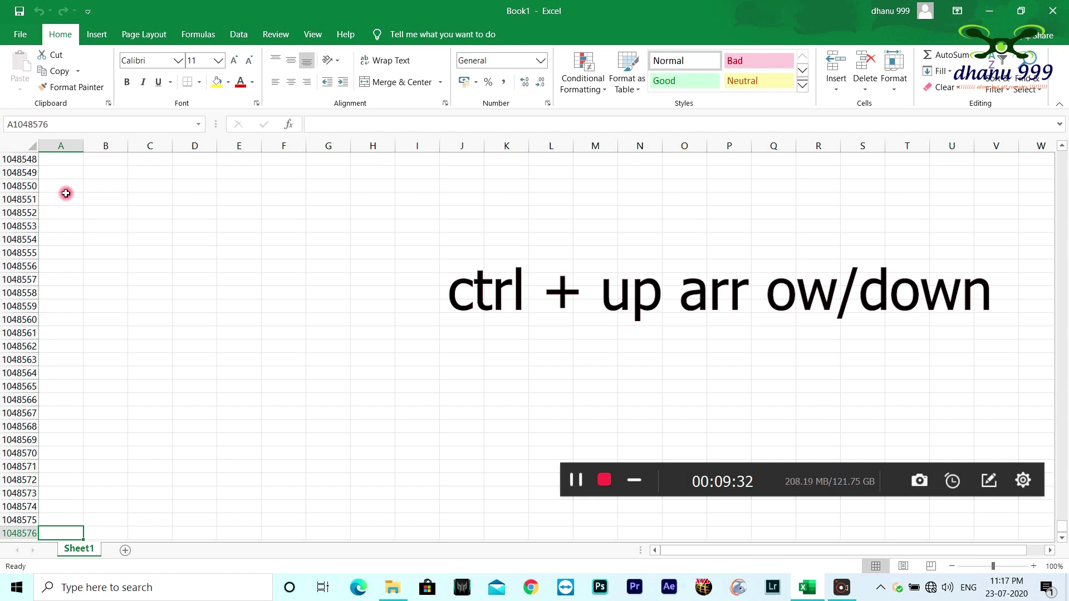
key("ctrl+Up")
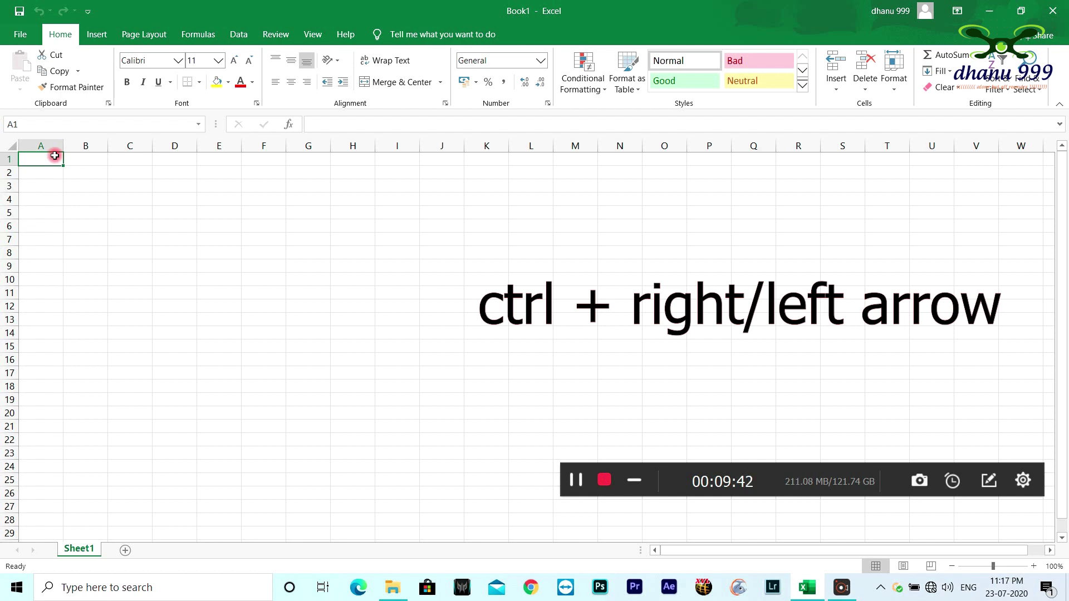
Step: Jump along row 1 to the worksheet's last column and back to cell A1
key("ctrl+Right")
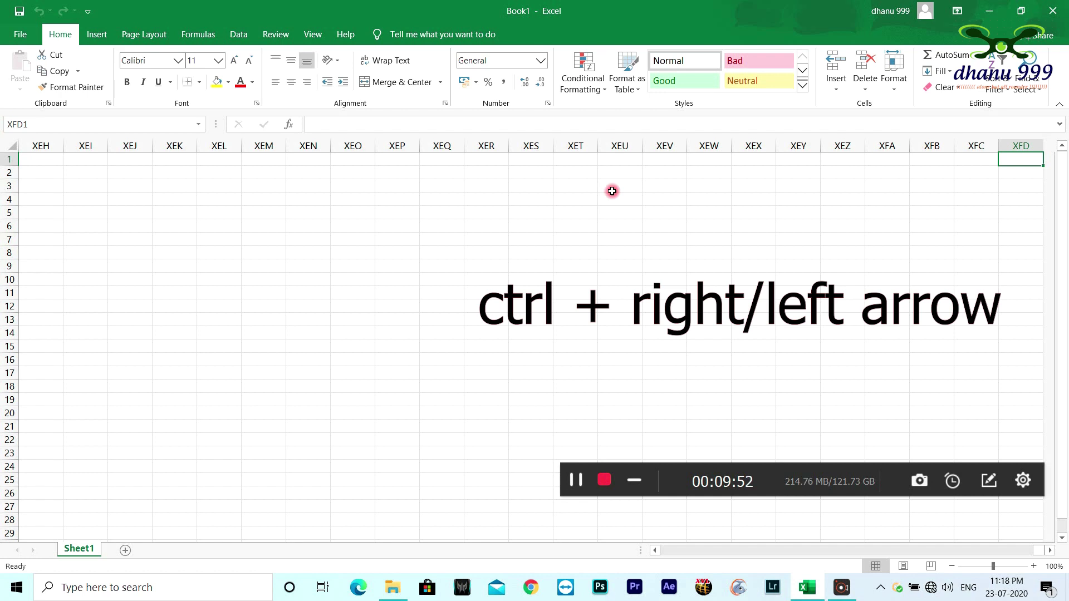
key("ctrl+Left")
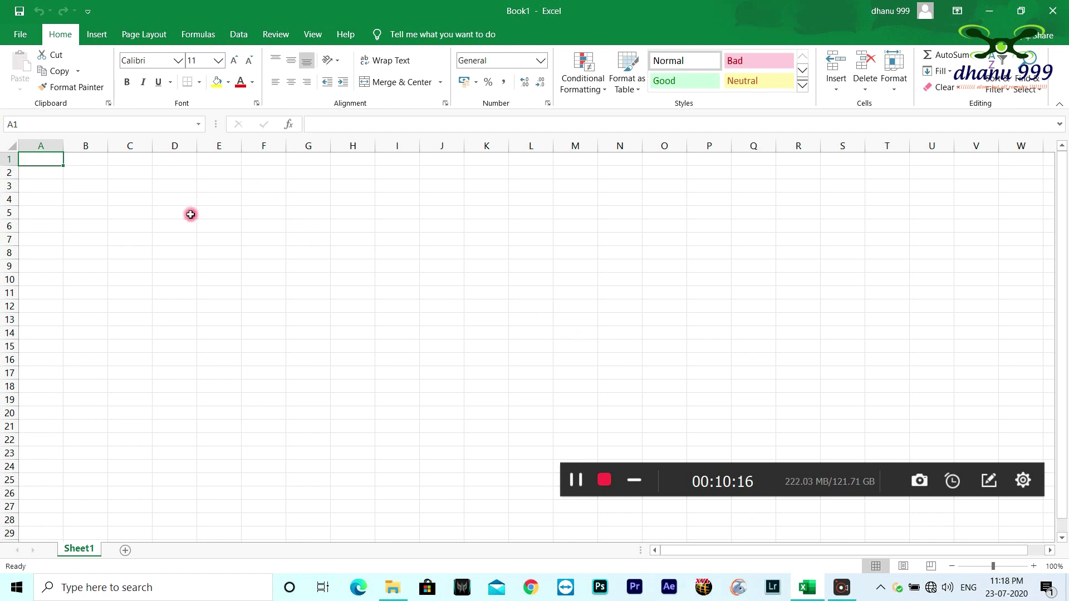
left_click(21, 39)
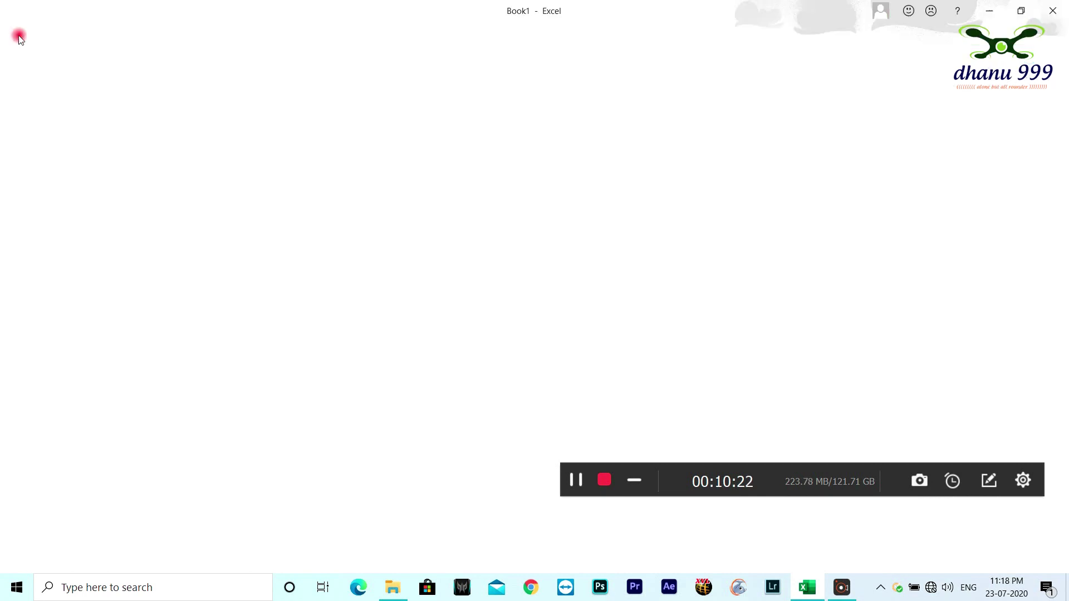
left_click(21, 39)
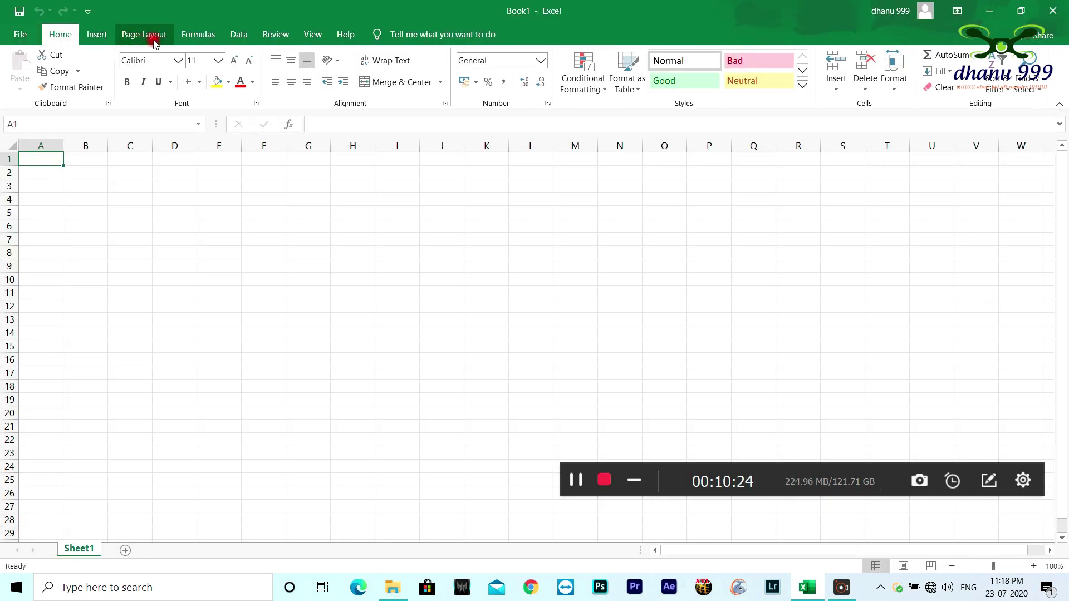